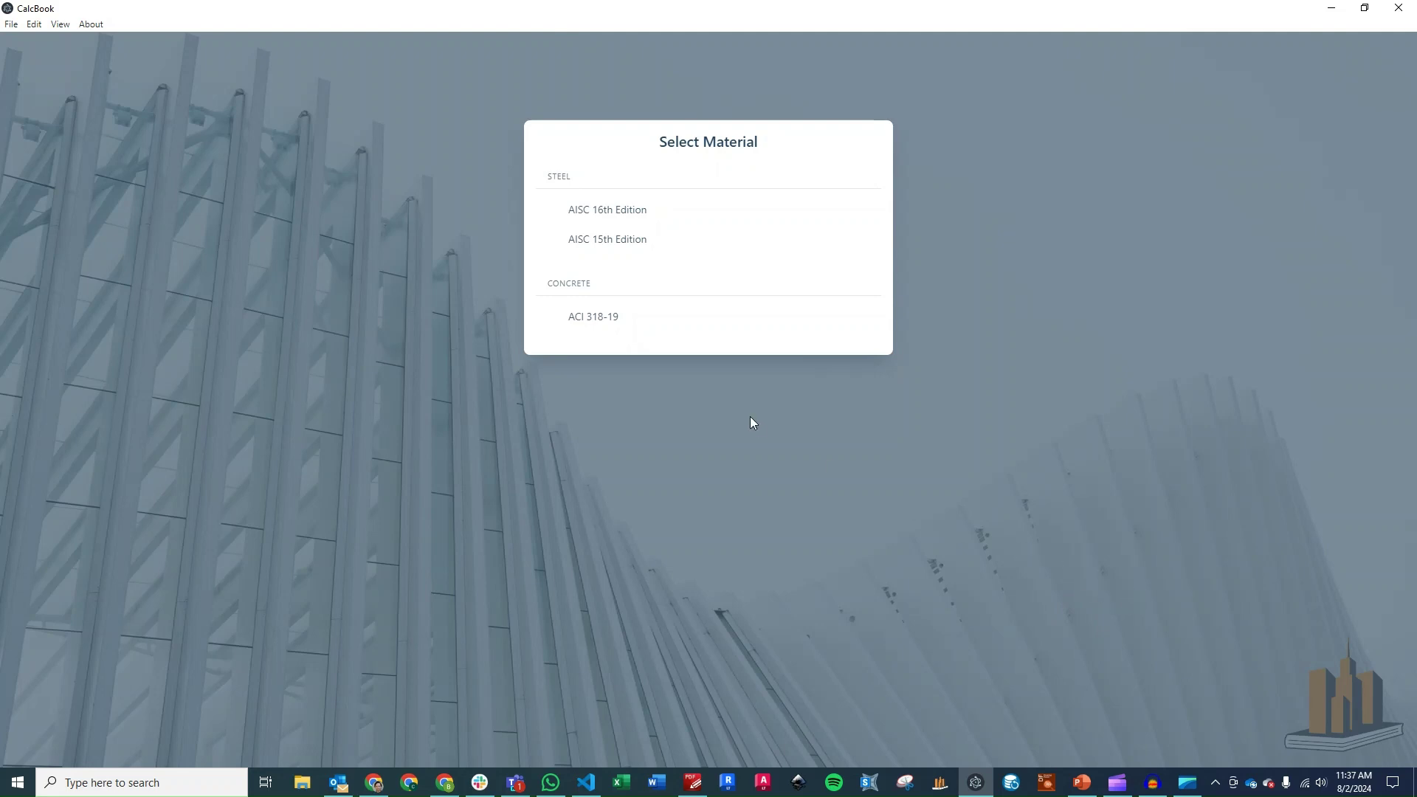
# Start a new Simple Welded Connection calculation under AISC 15th Edition steel connection design.
pyautogui.click(649, 246)
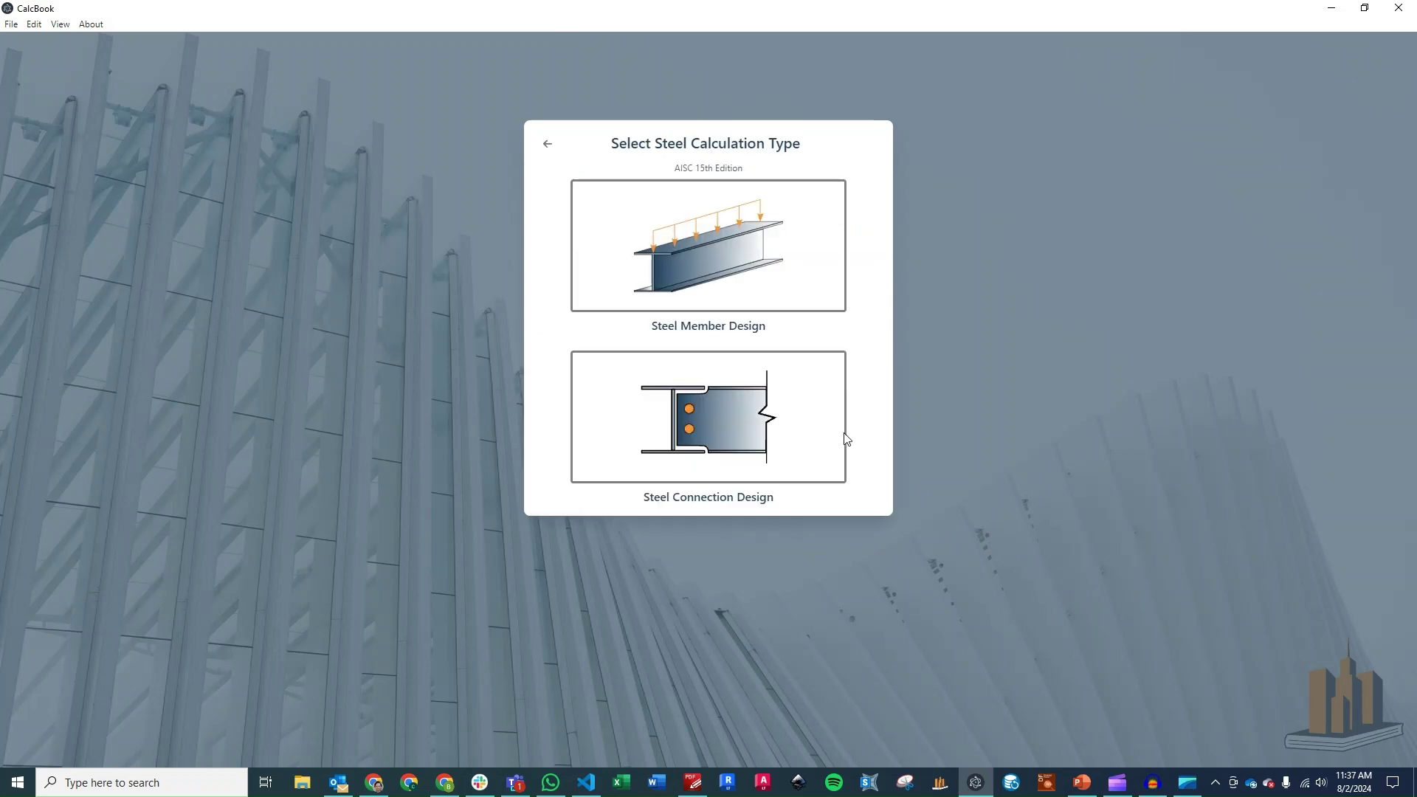
pyautogui.click(793, 445)
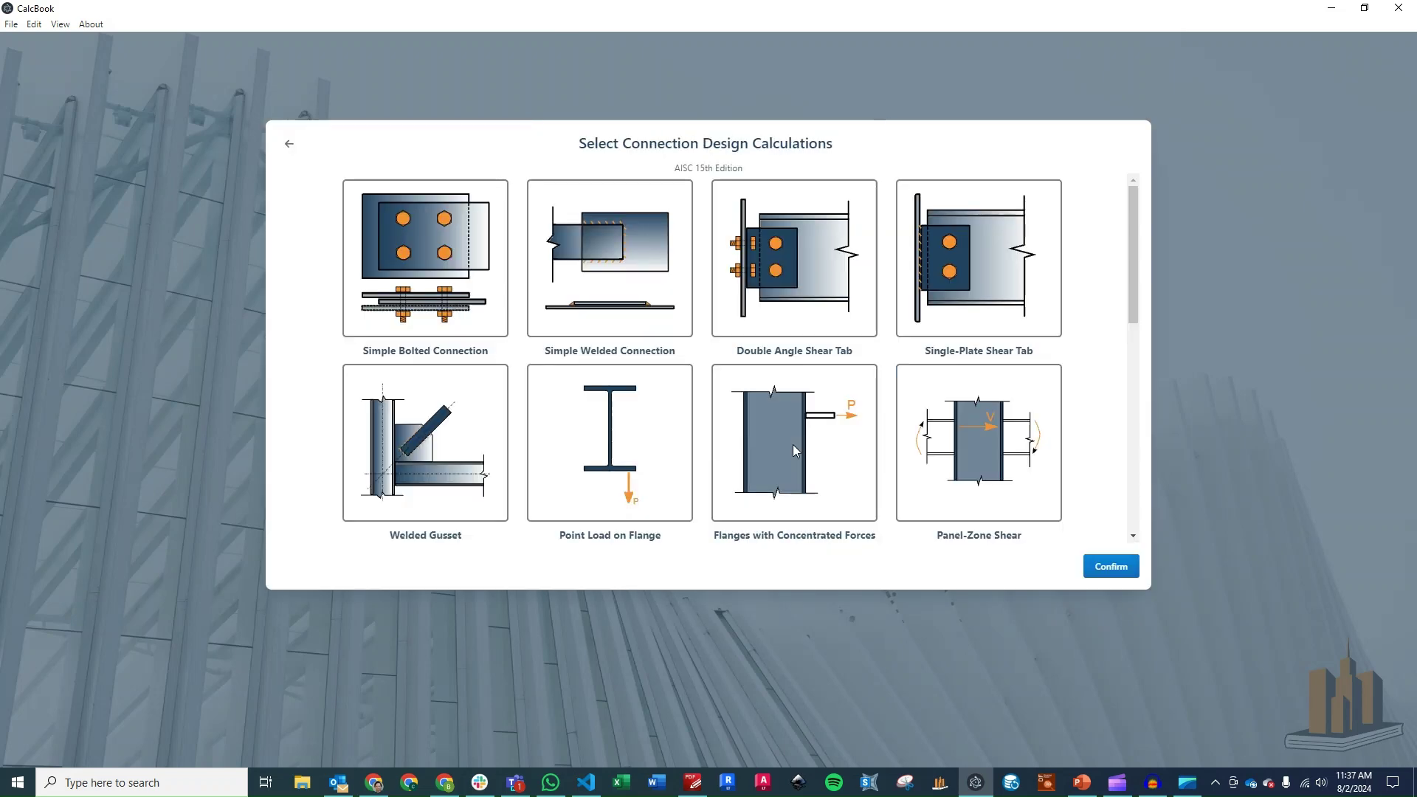
pyautogui.click(618, 258)
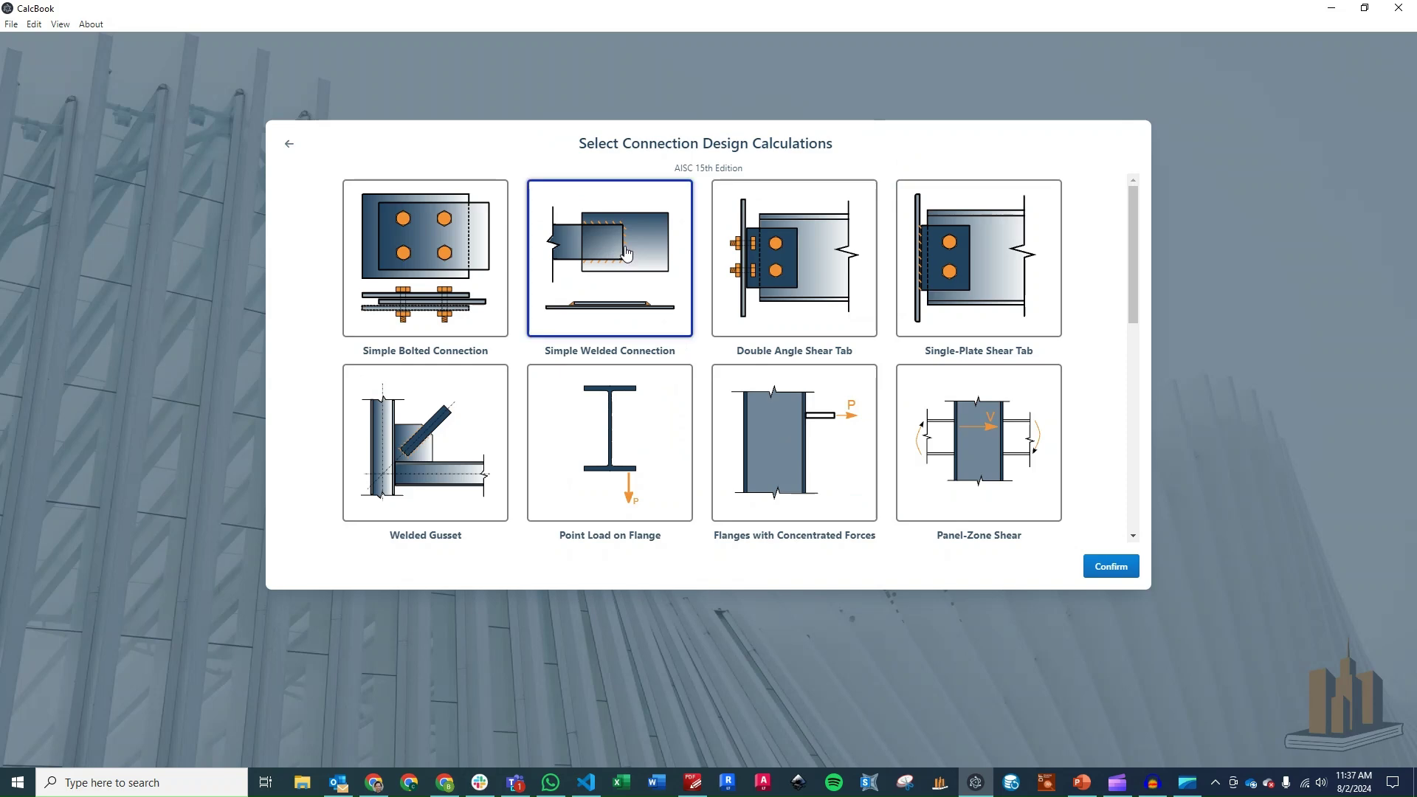
pyautogui.click(1111, 566)
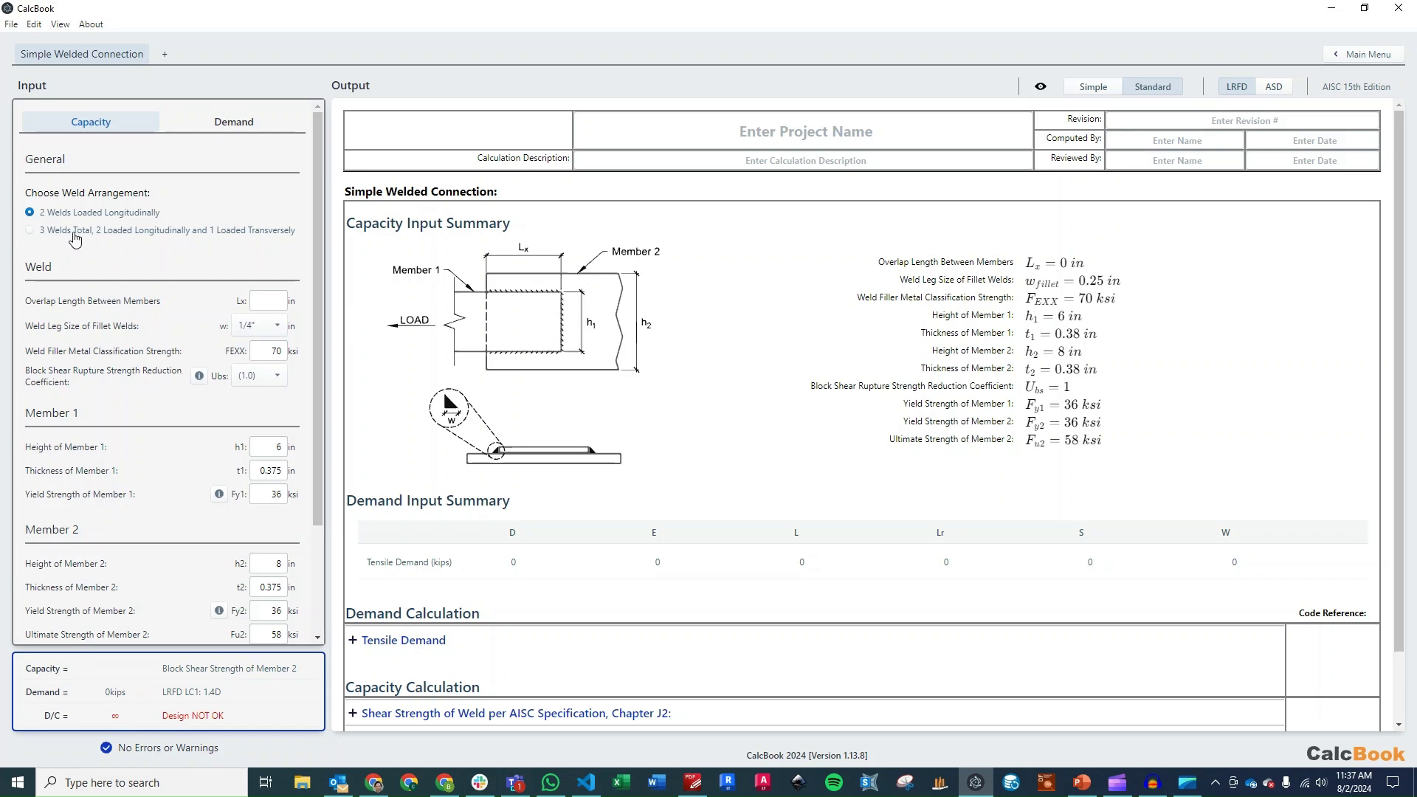
# Use three welds with a 12 in overlap, keeping 1/4" fillet welds and FEXX 70 ksi.
pyautogui.click(75, 237)
pyautogui.click(254, 302)
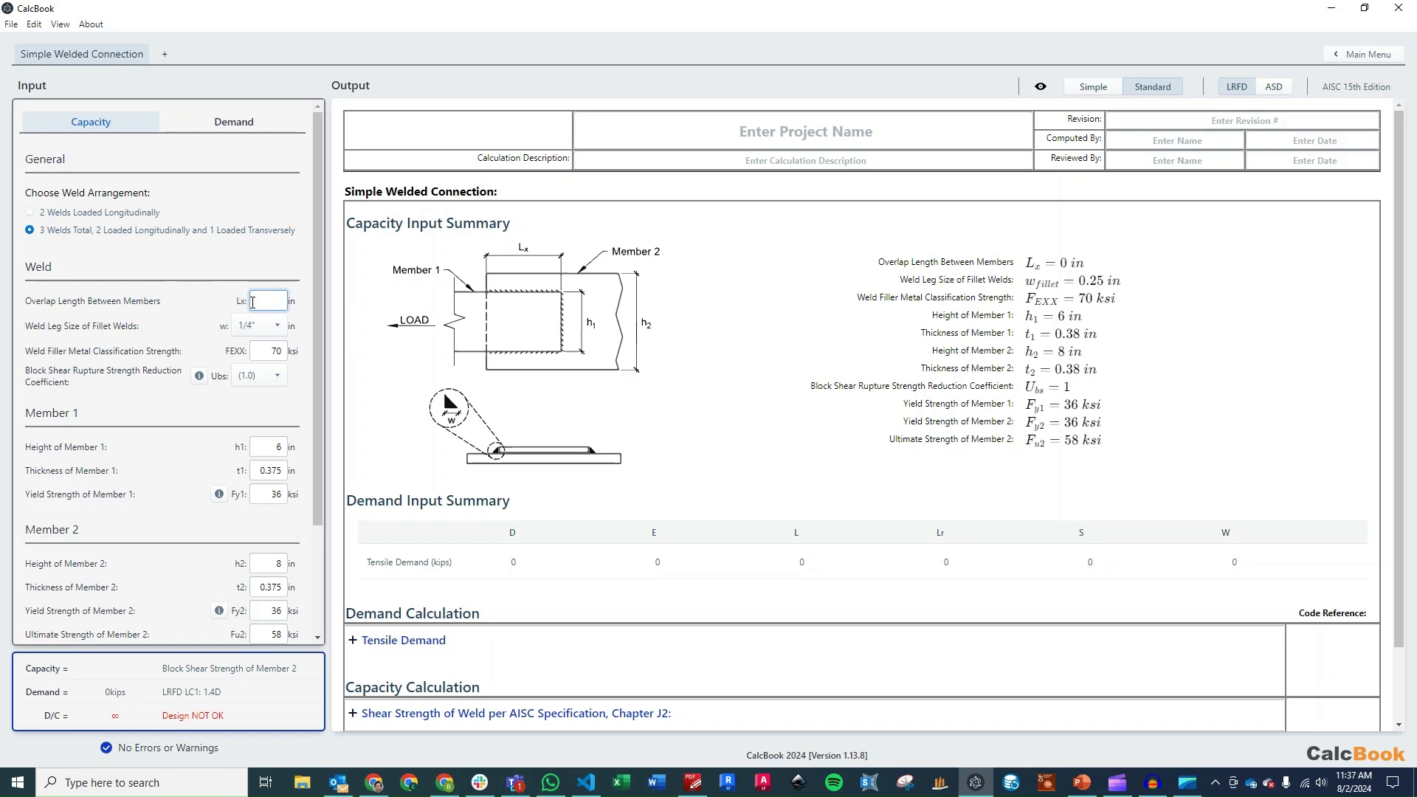
pyautogui.write('12')
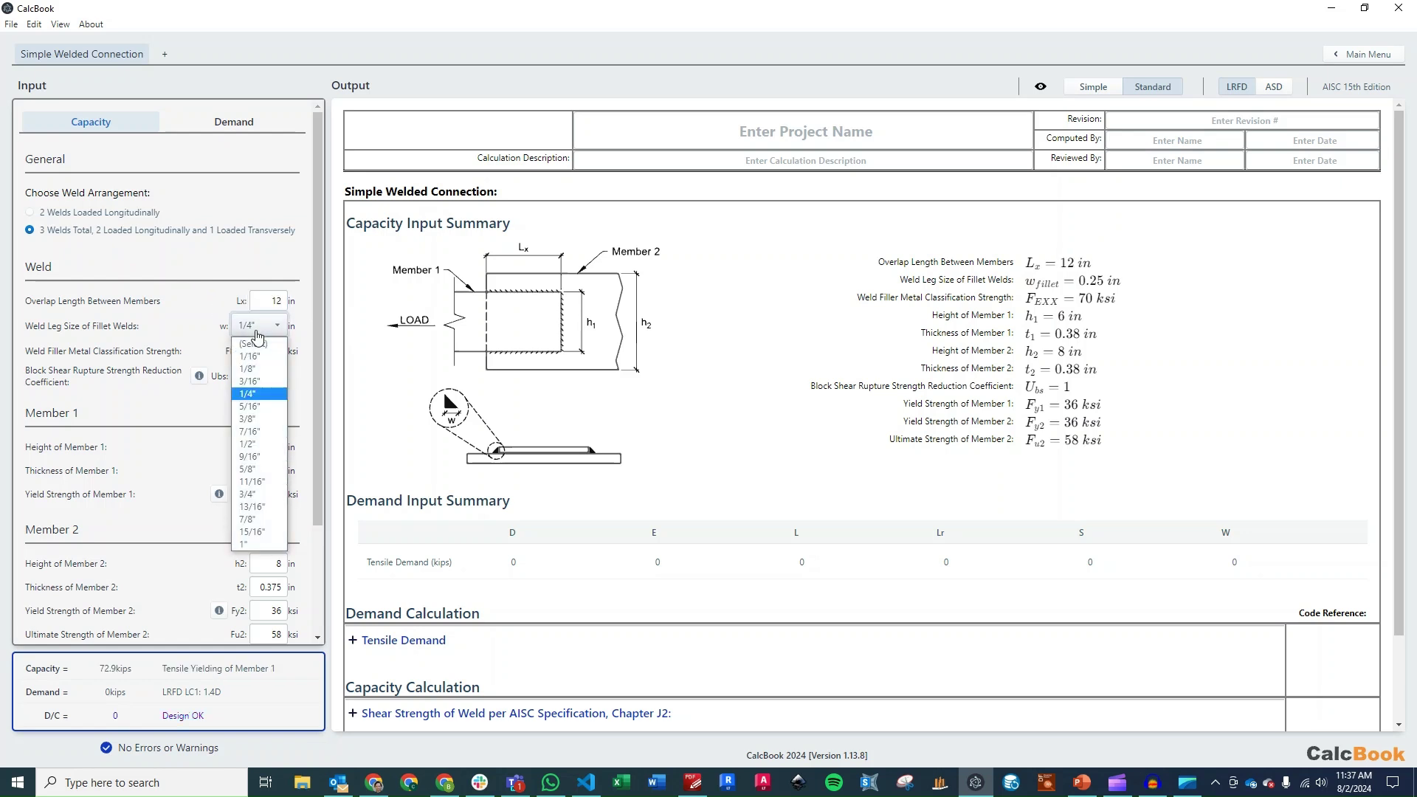
pyautogui.click(258, 326)
pyautogui.click(251, 393)
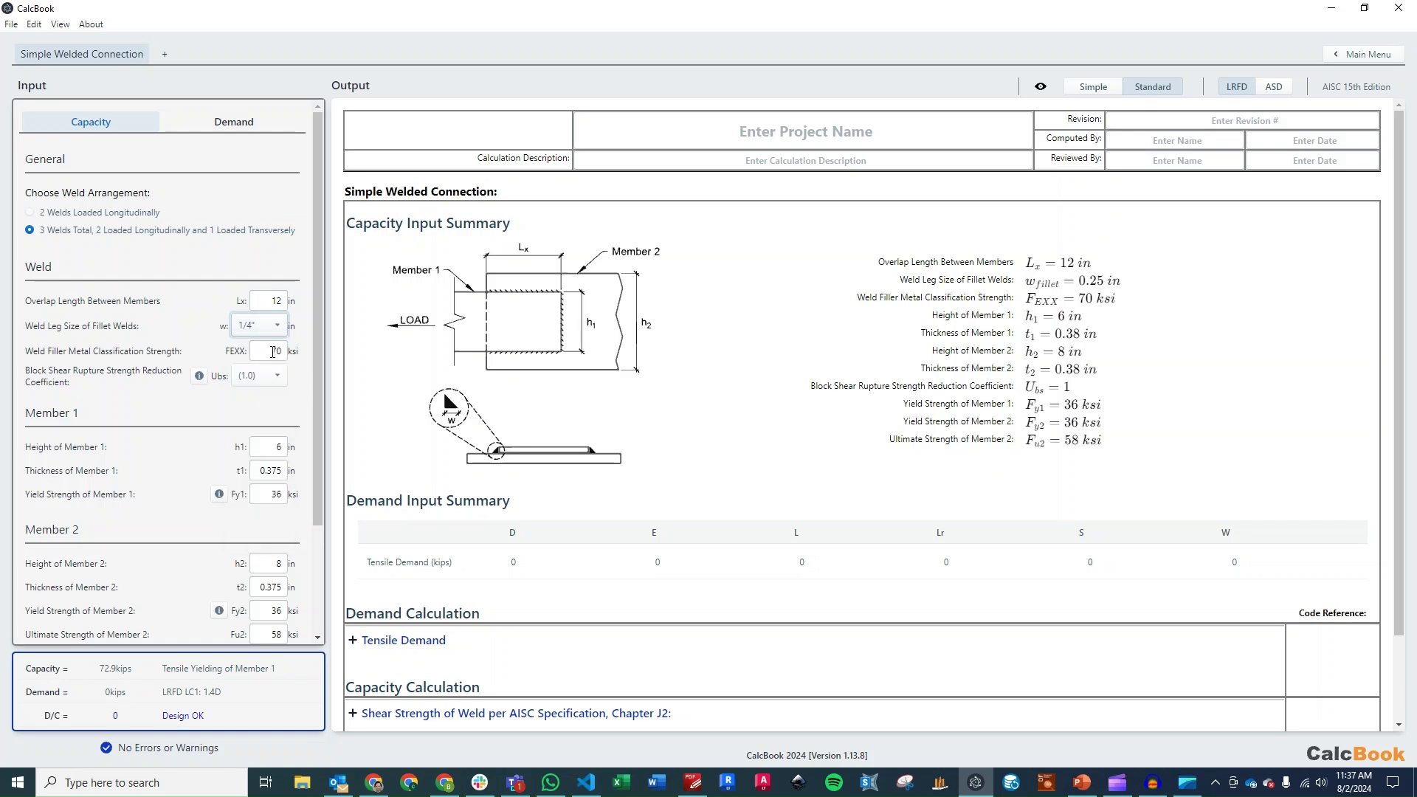
pyautogui.click(294, 348)
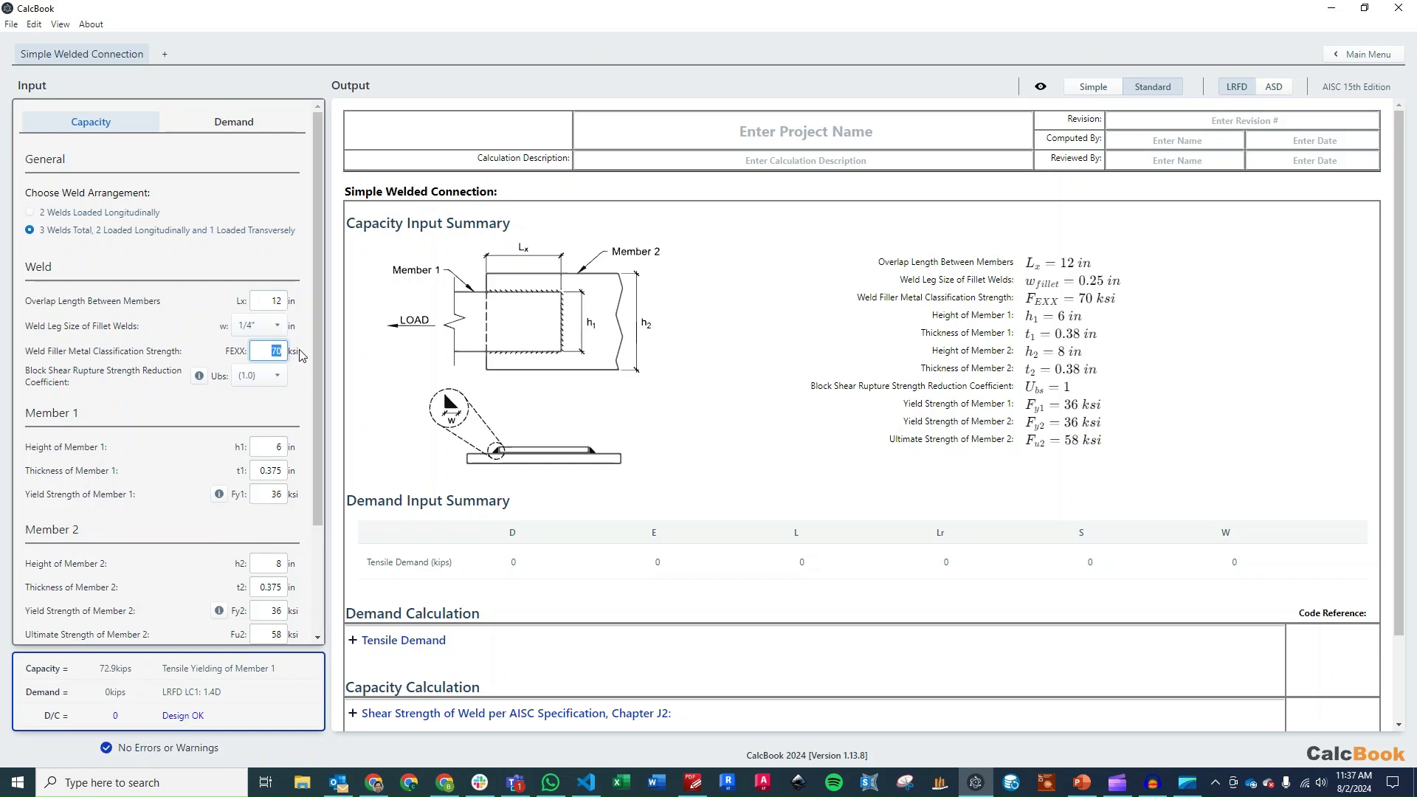
pyautogui.press('Return')
# Read the Ubs coefficient explanation, then review member 1's height, thickness and yield strength.
pyautogui.click(200, 377)
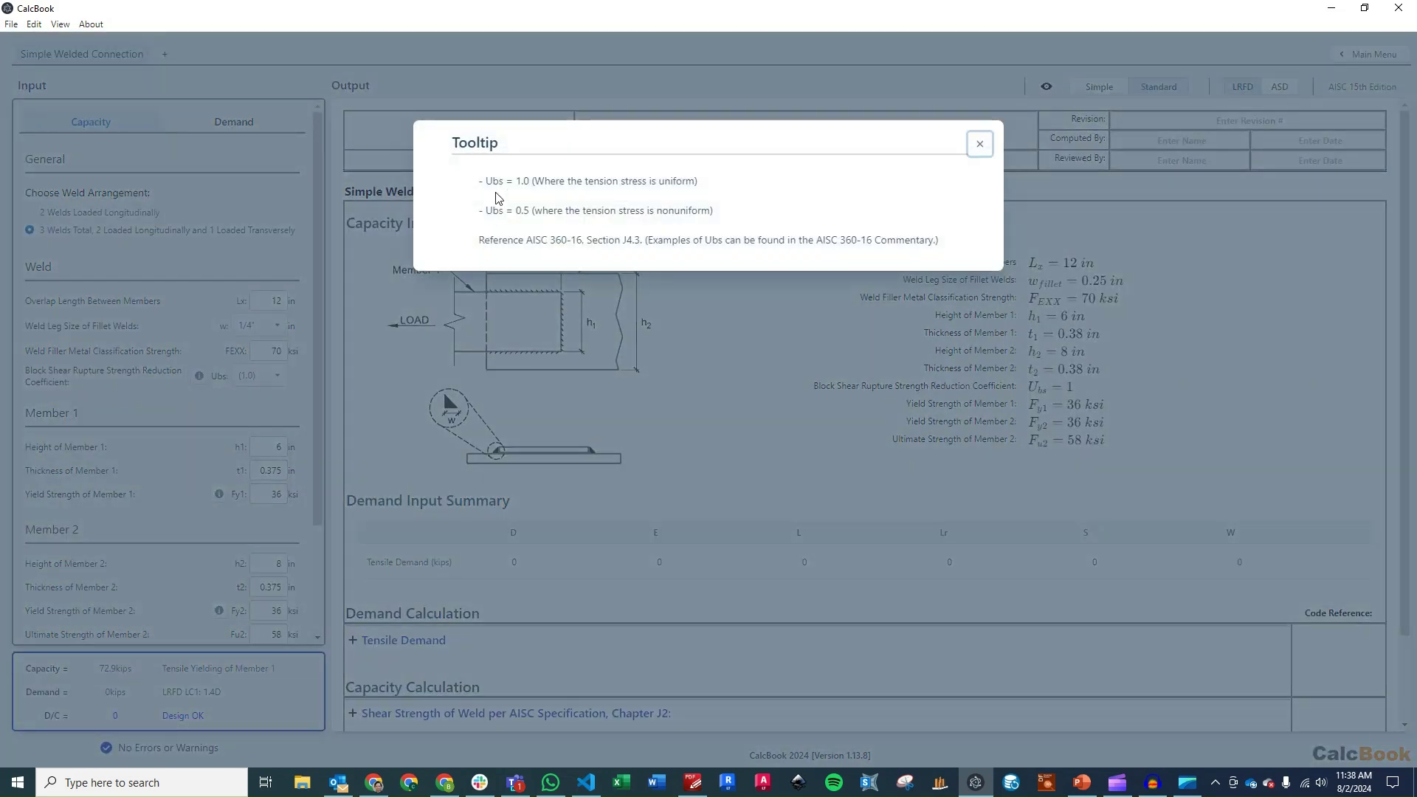
pyautogui.click(251, 402)
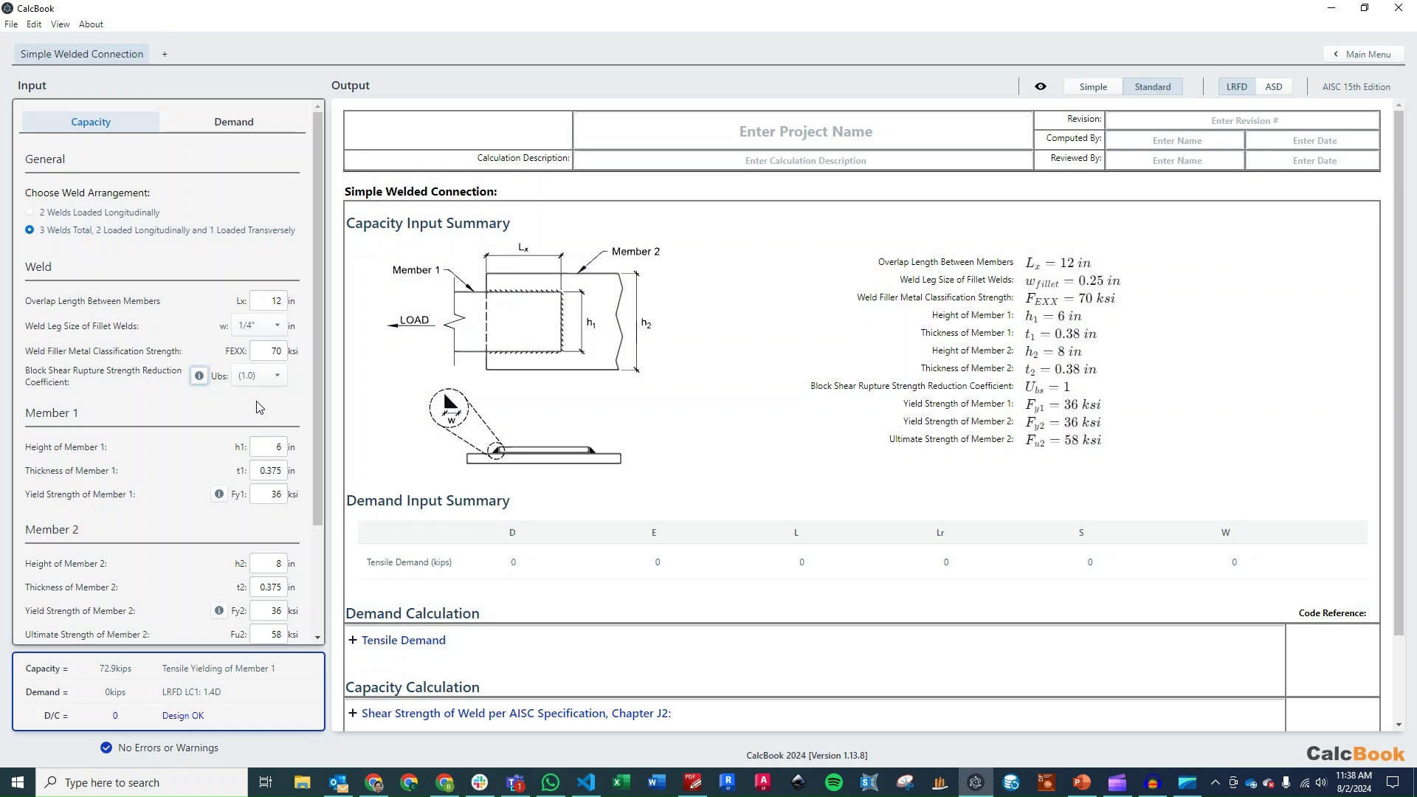
pyautogui.doubleClick(278, 447)
pyautogui.press('Tab')
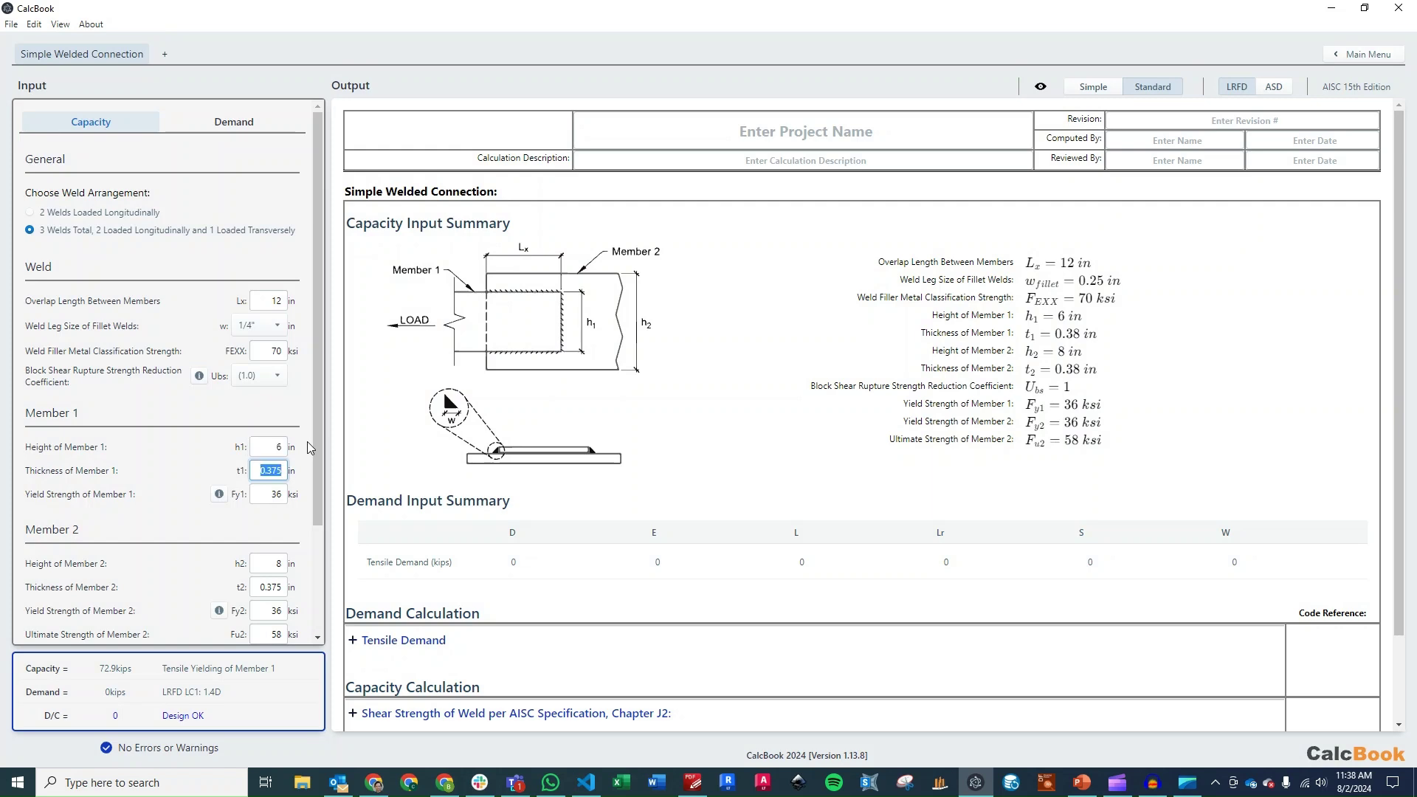
pyautogui.press('Tab')
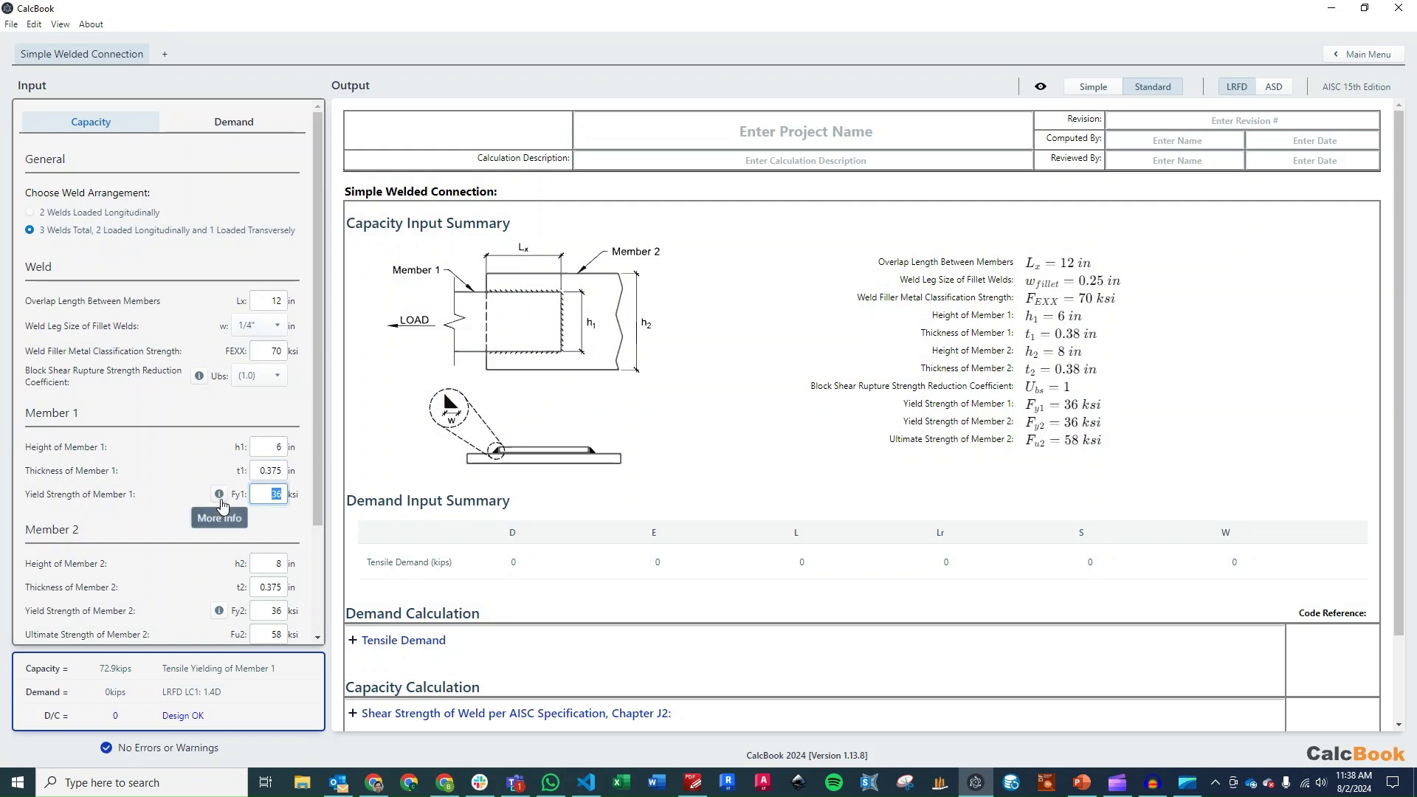
# Consult Table 2-5 for typical plate yield strengths, then close it.
pyautogui.click(219, 495)
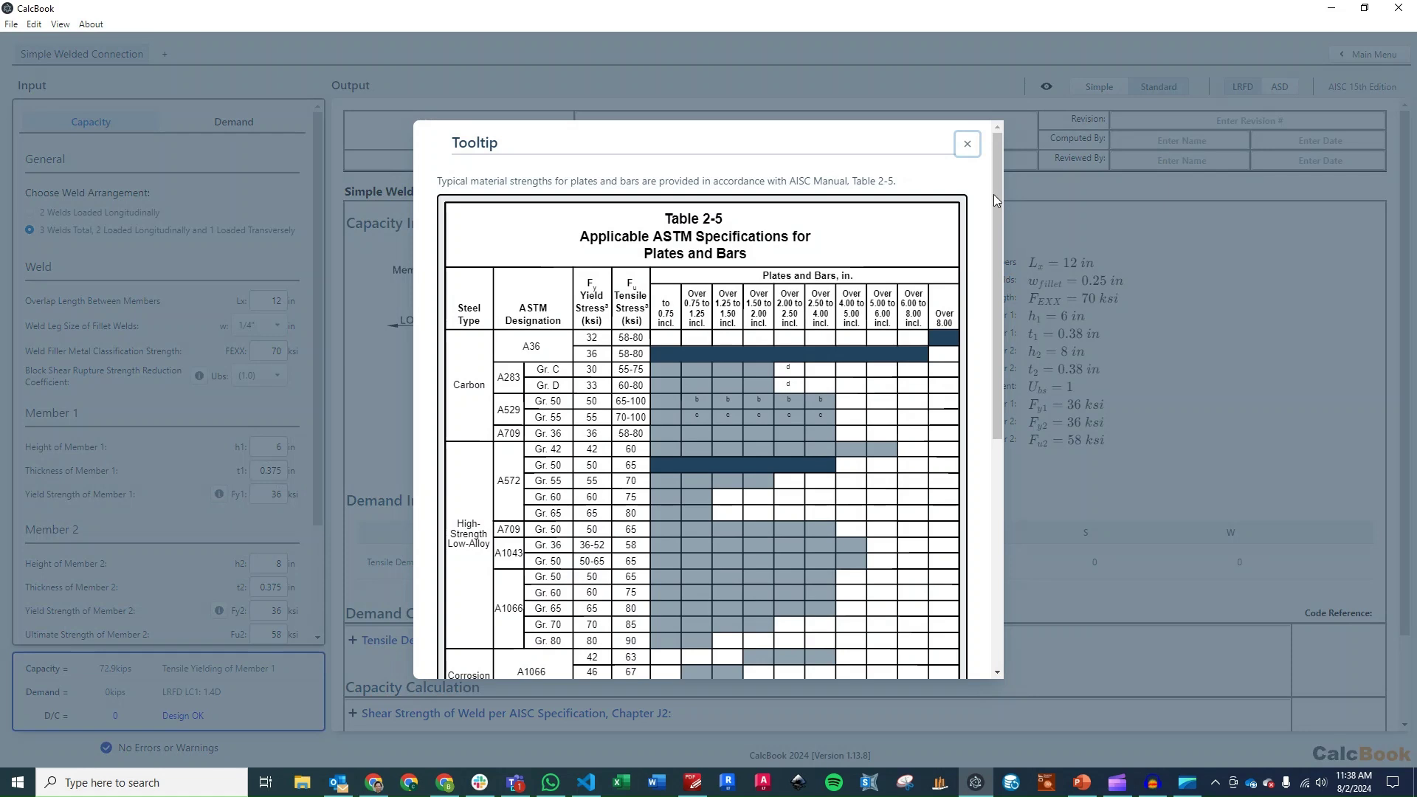
pyautogui.moveTo(1002, 185); pyautogui.dragTo(1001, 207)
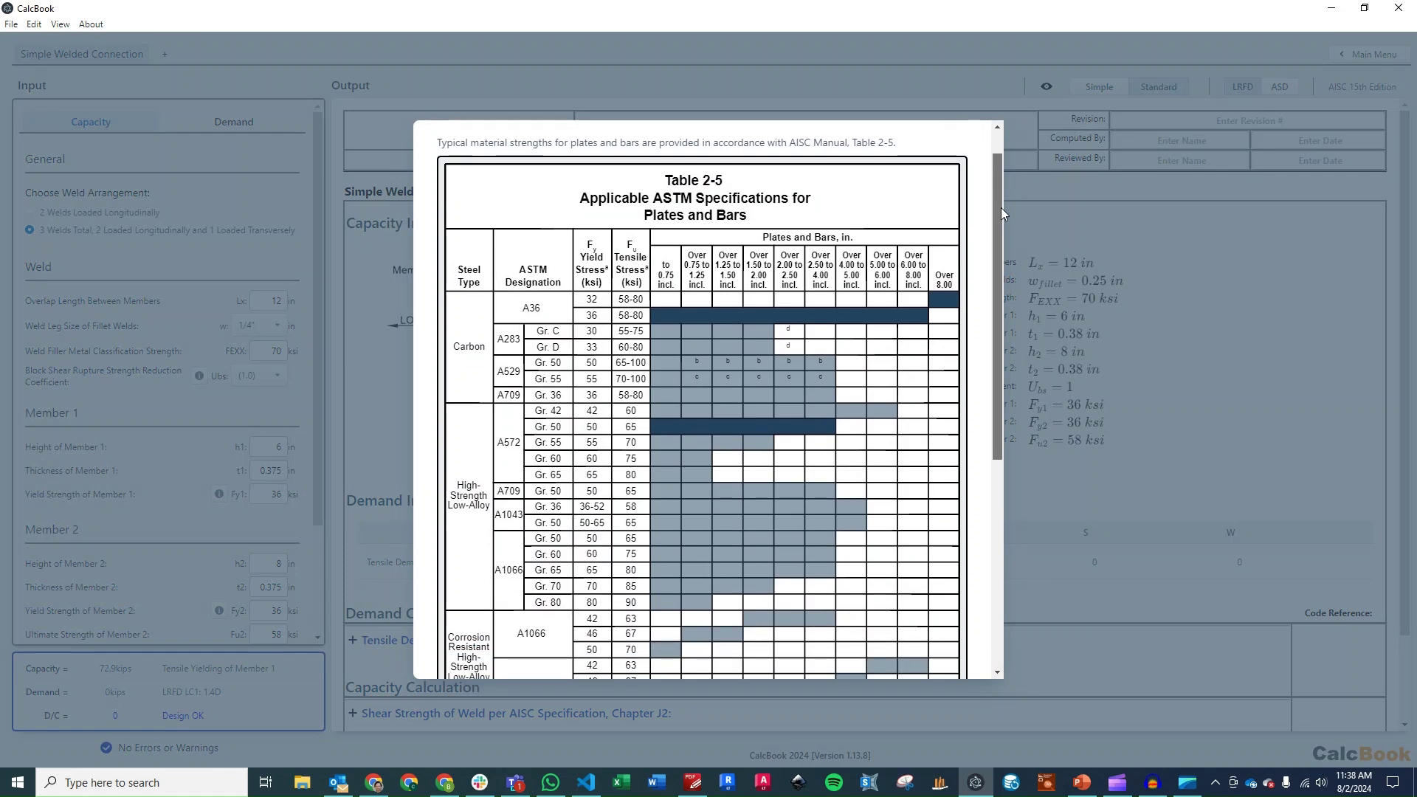
pyautogui.moveTo(1001, 206); pyautogui.dragTo(1016, 280)
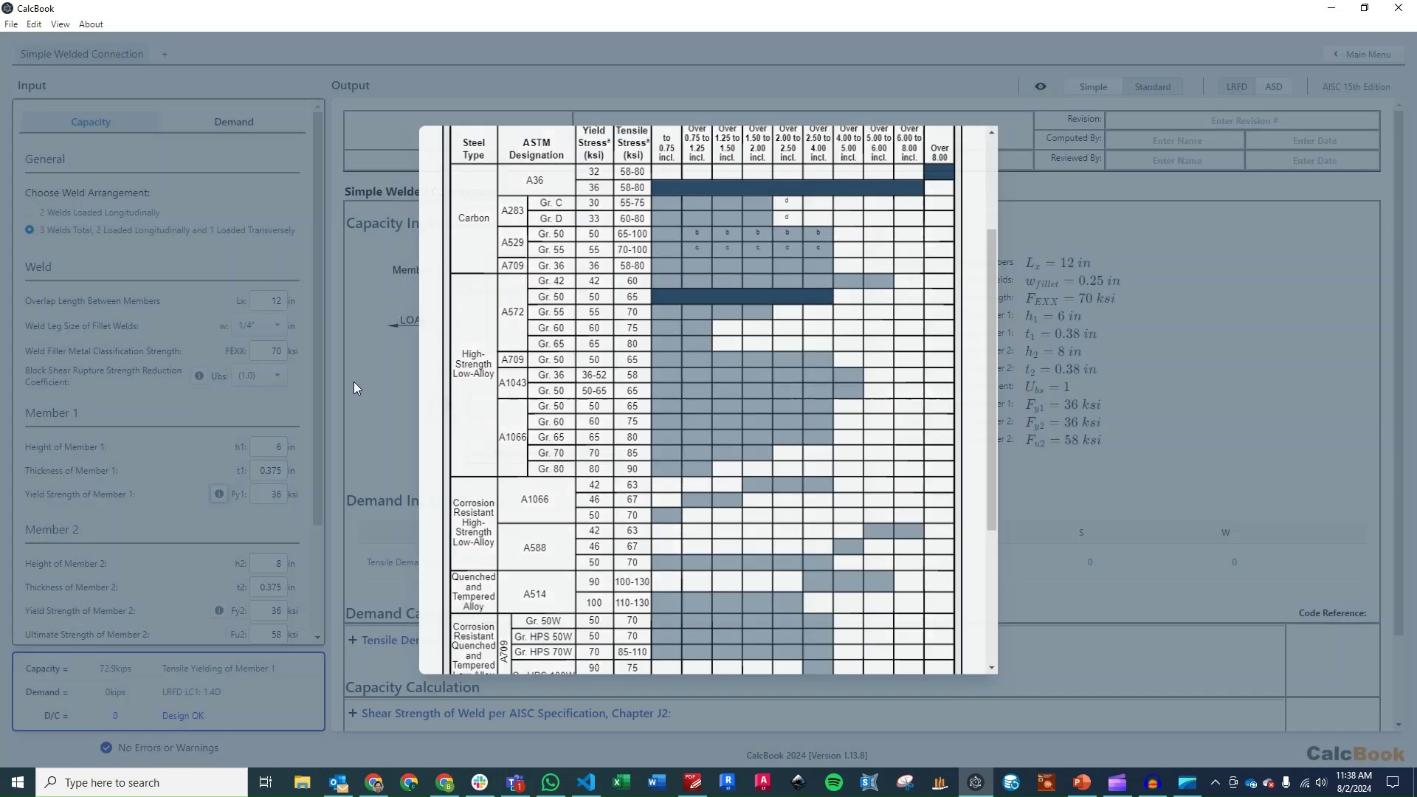
pyautogui.click(352, 382)
# Set member 2 height to 12 in and review its thickness and yield strength.
pyautogui.click(273, 563)
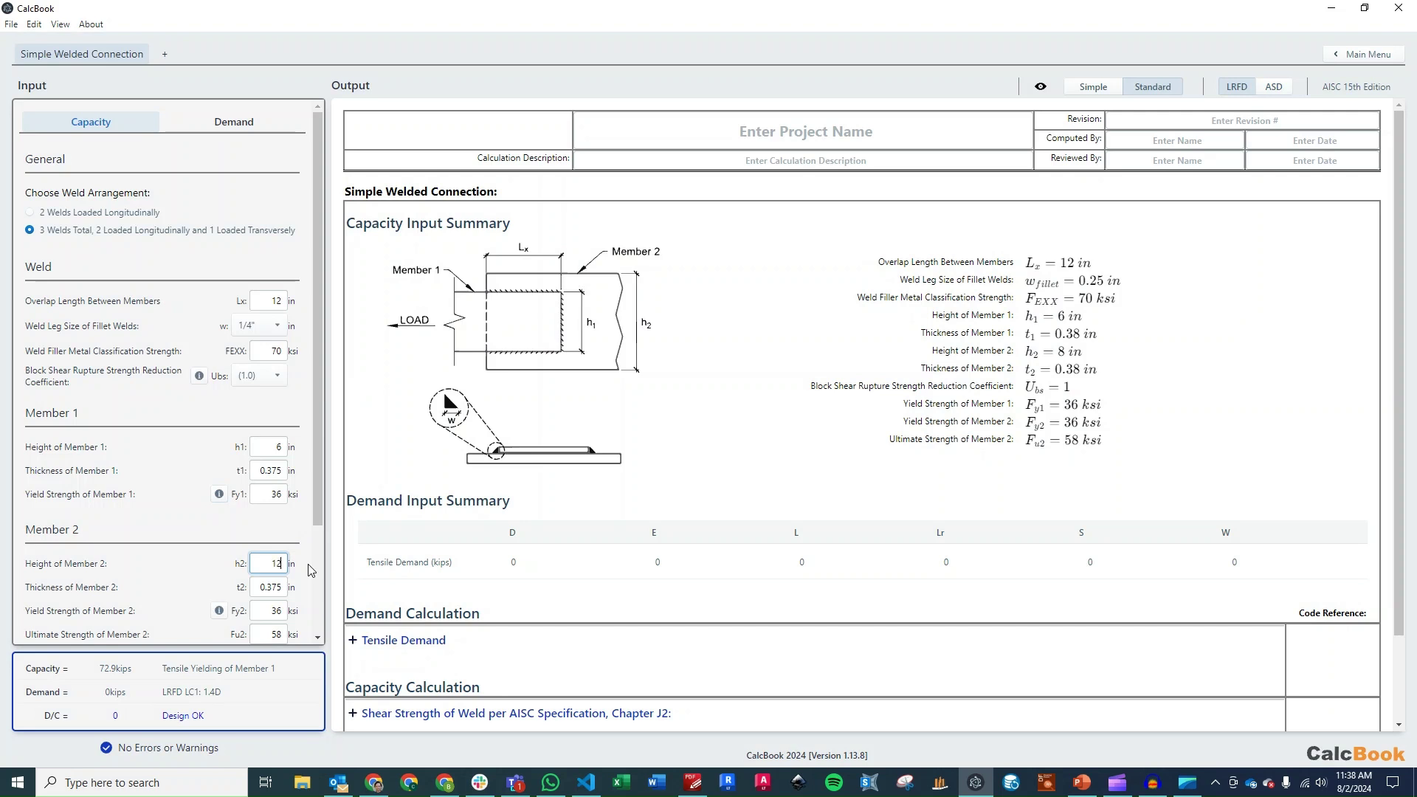
pyautogui.click(271, 610)
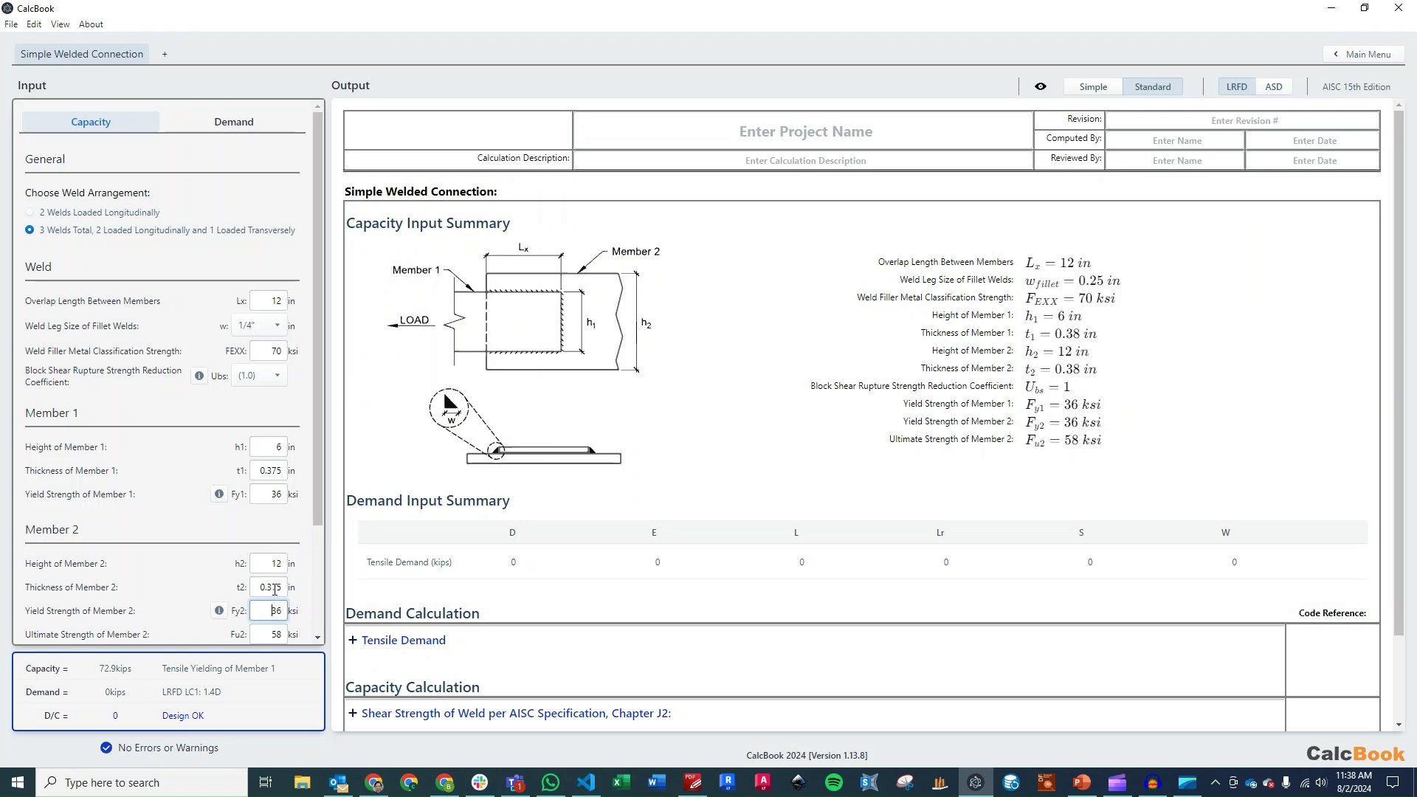
pyautogui.click(275, 587)
pyautogui.scroll(-3, 274, 588)
pyautogui.click(277, 473)
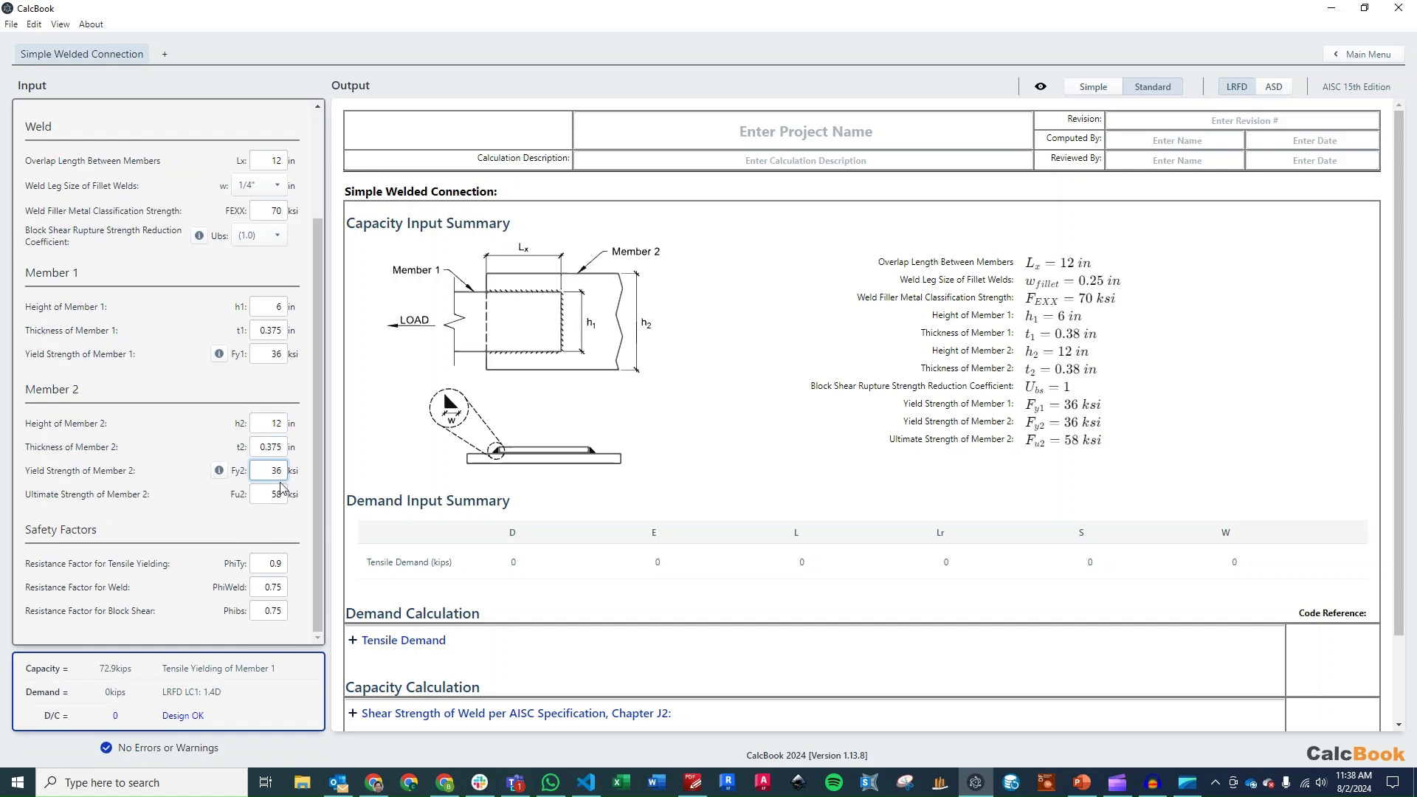
pyautogui.scroll(3, 299, 571)
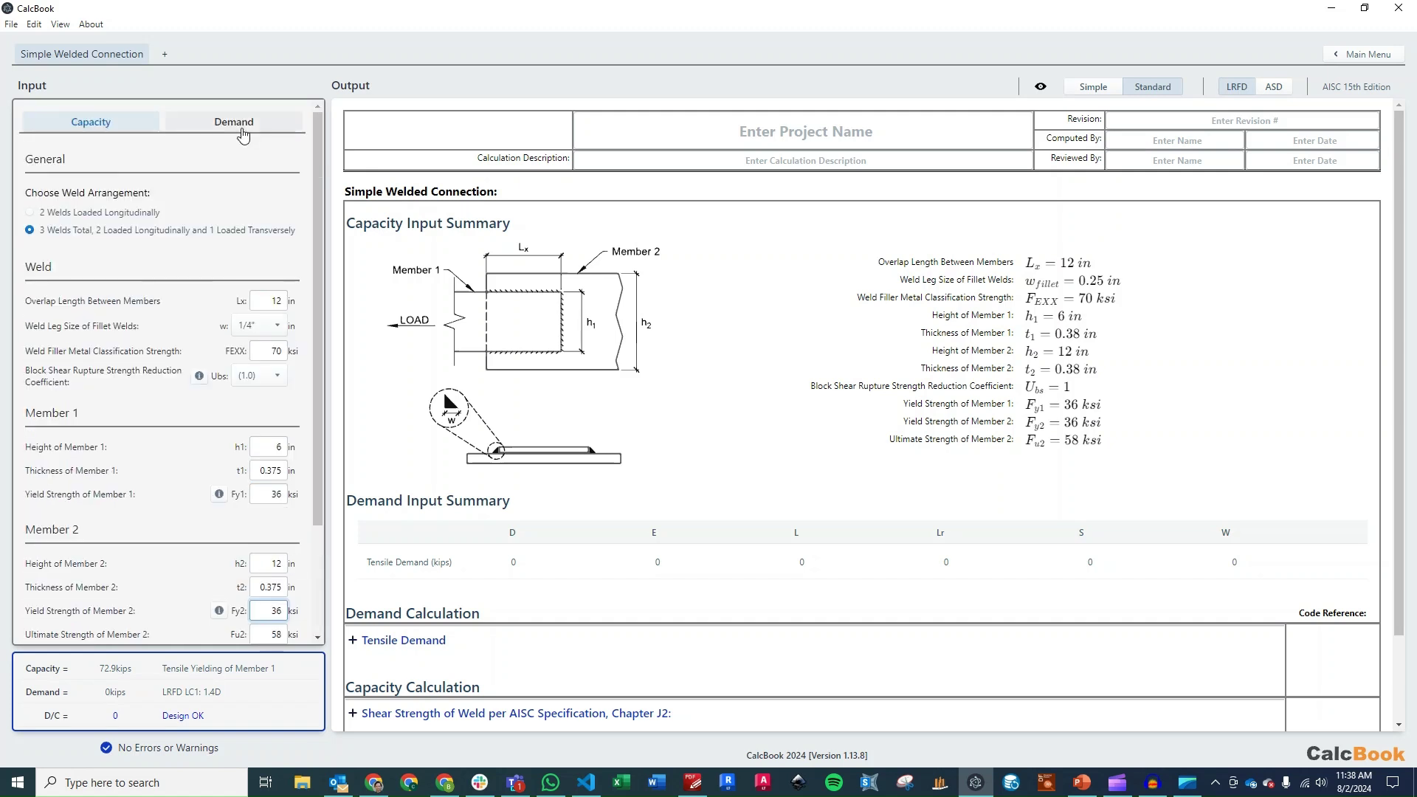
# On the Demand tab, enter a 35 kips dead load and 25 kips live load.
pyautogui.click(244, 128)
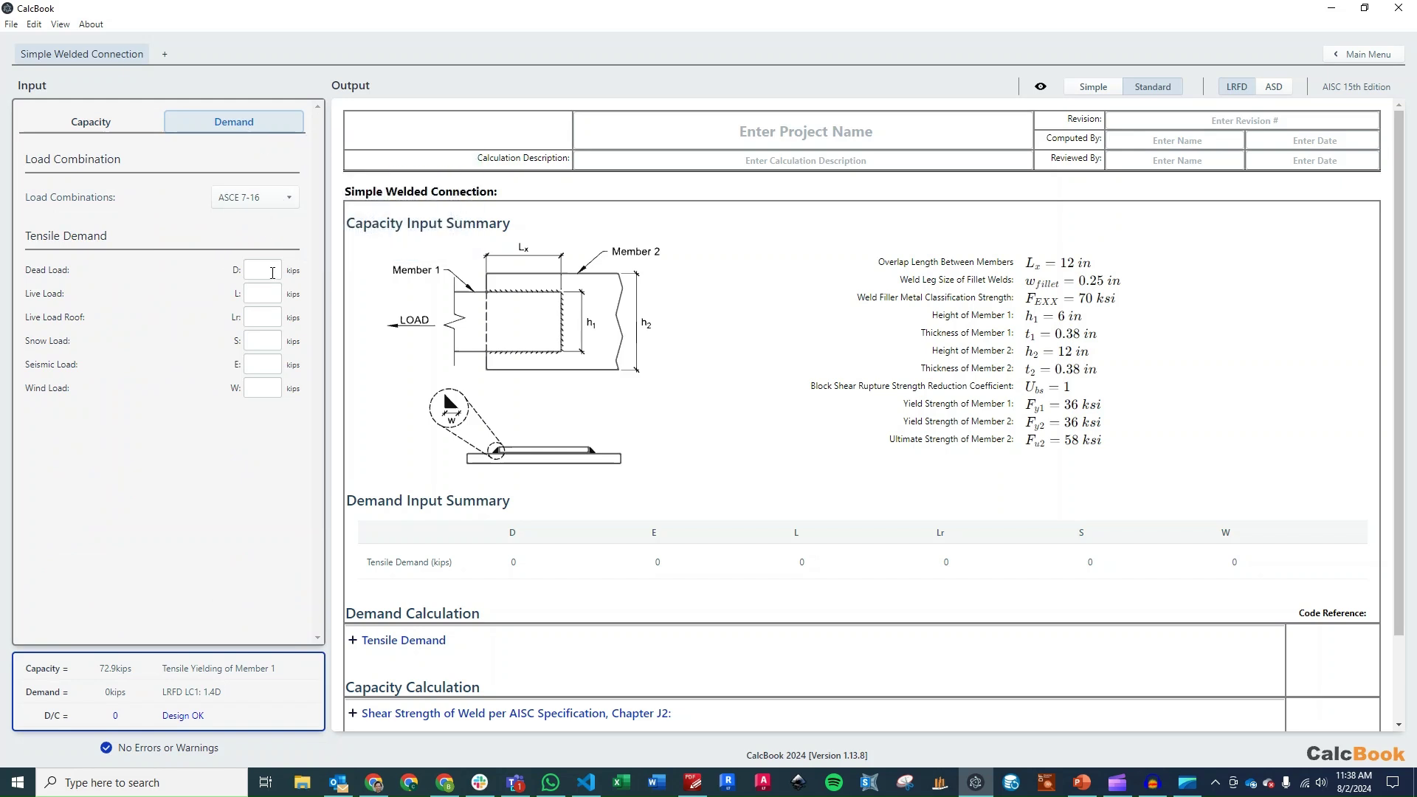
pyautogui.click(272, 273)
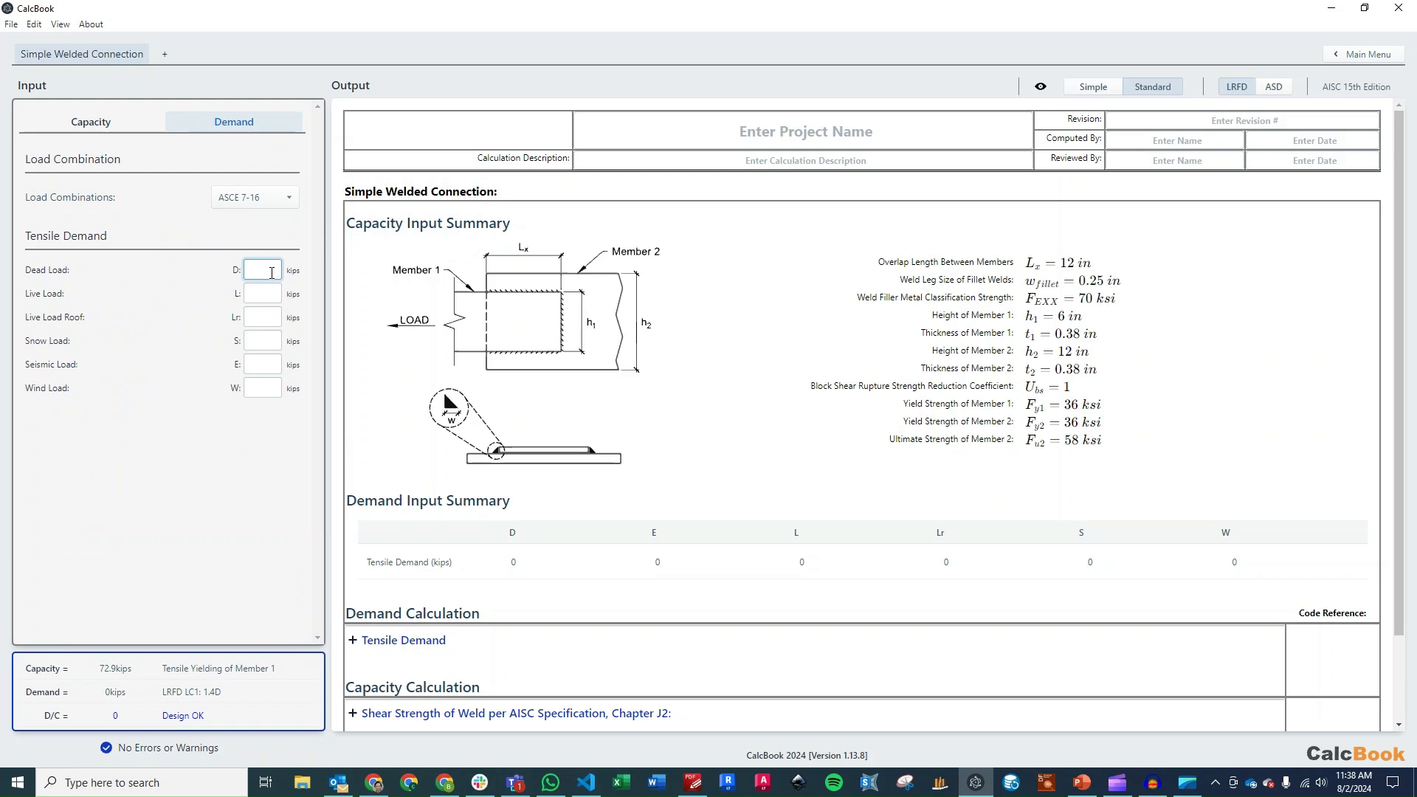
pyautogui.press('Tab')
pyautogui.press('Tab')
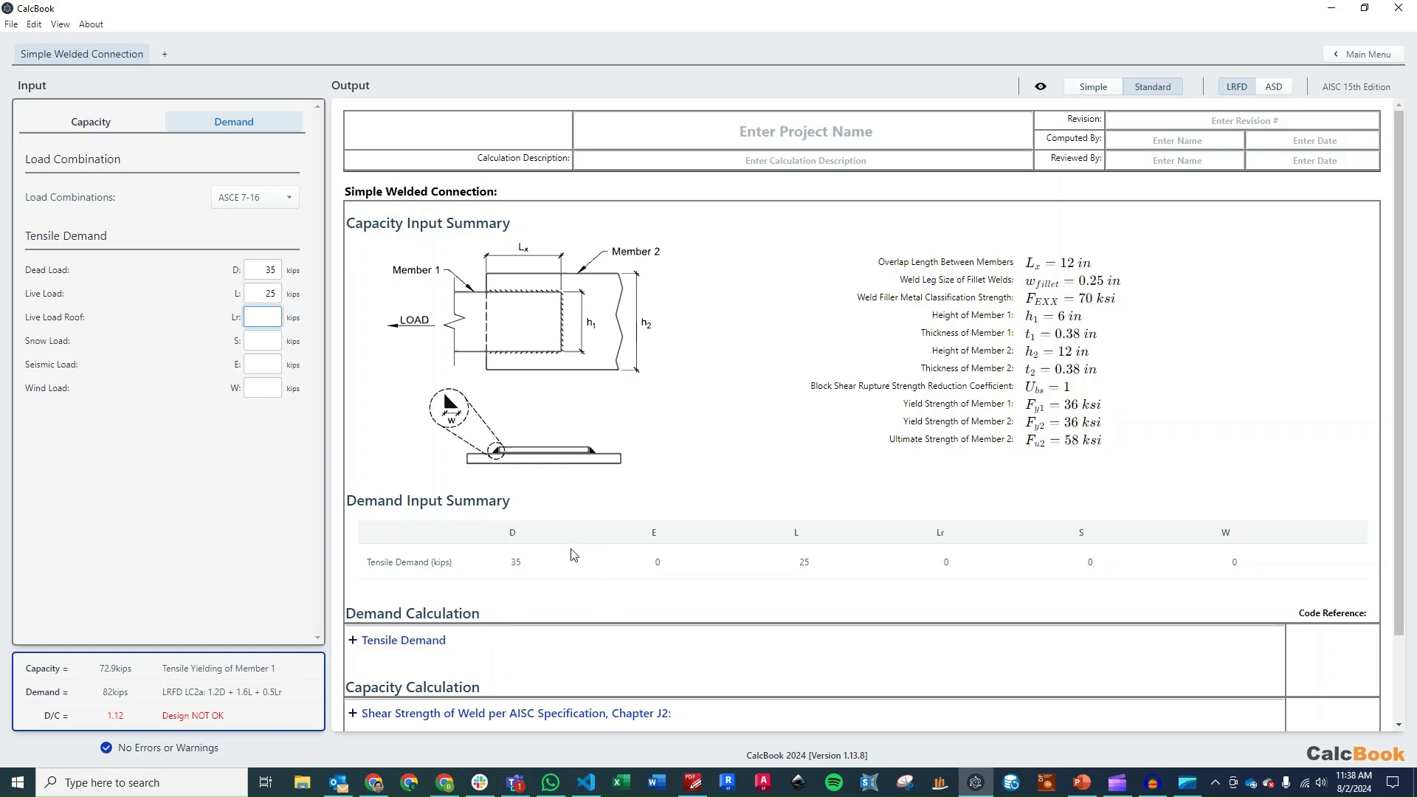
# Expand the Tensile Demand, Shear Strength of Weld and J2.4 Strength of Weld report sections.
pyautogui.scroll(-3, 542, 546)
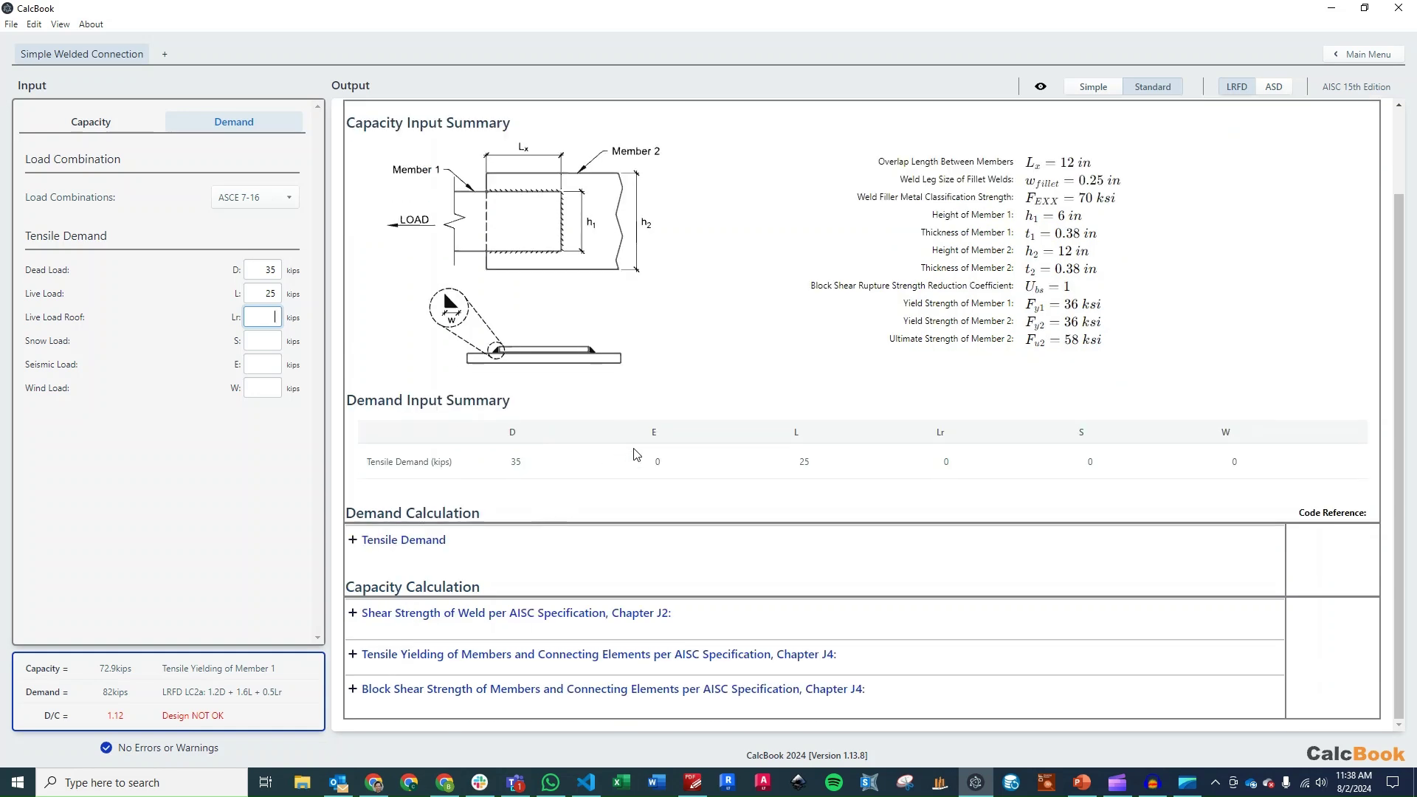
pyautogui.click(446, 539)
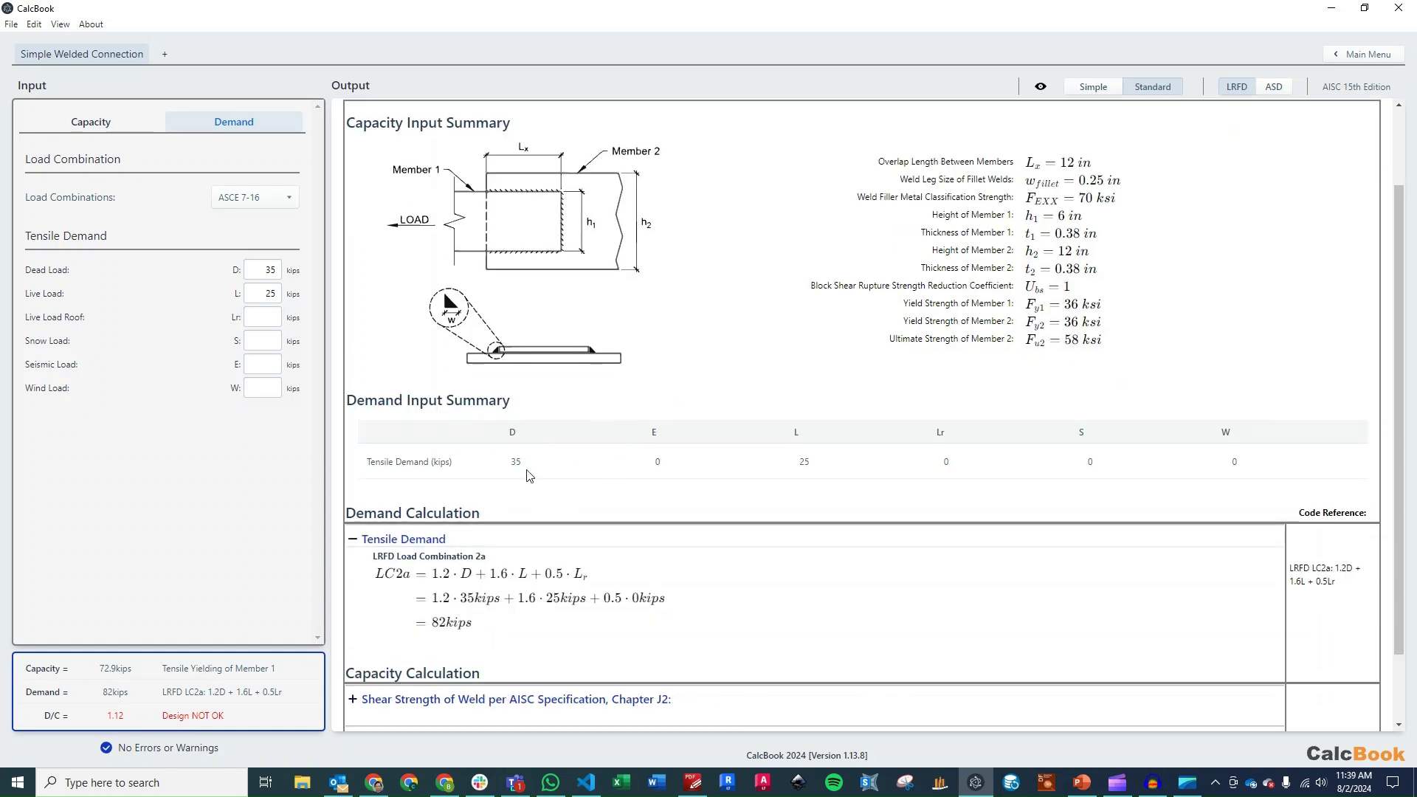
pyautogui.scroll(-2, 553, 472)
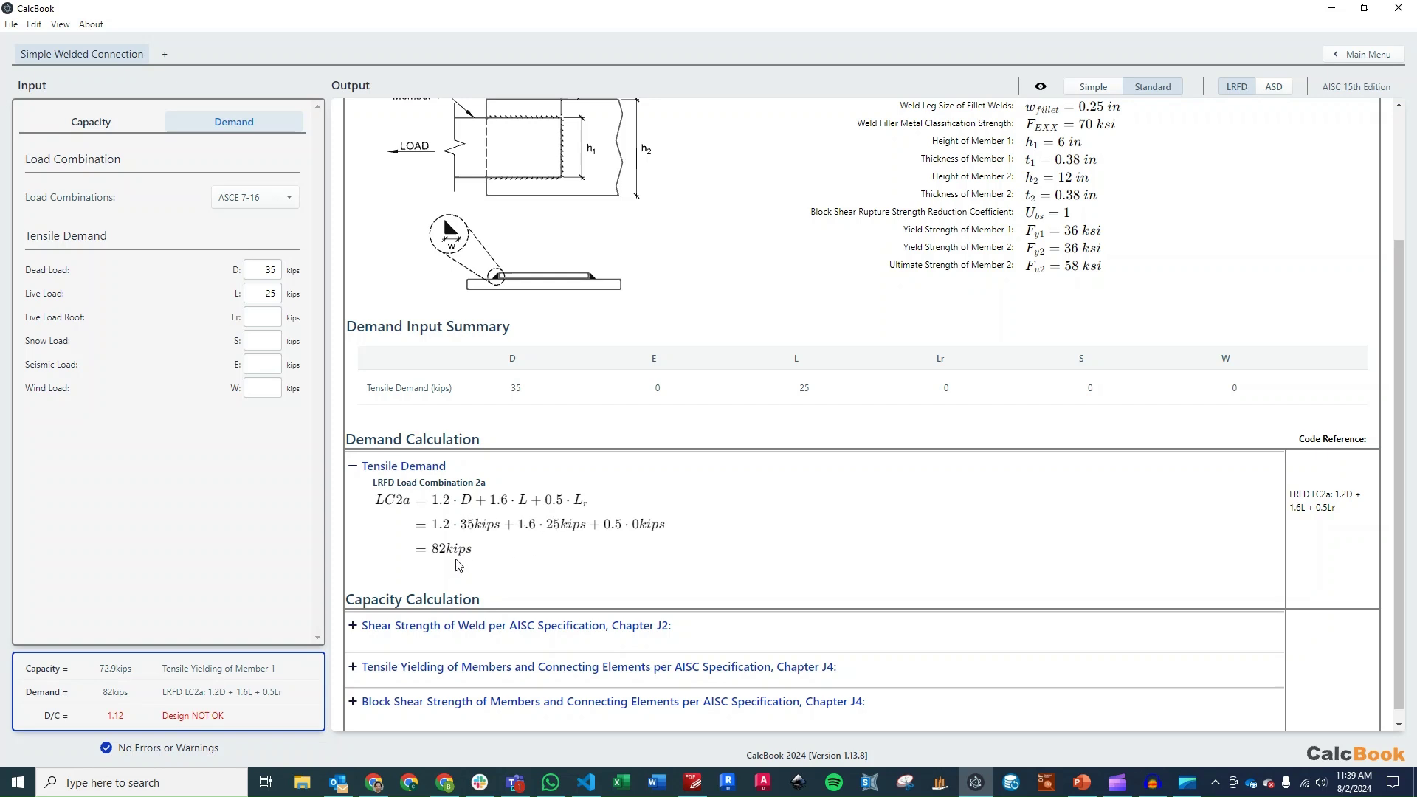
pyautogui.scroll(-1, 476, 561)
pyautogui.click(484, 613)
pyautogui.scroll(-1, 590, 532)
pyautogui.click(490, 593)
pyautogui.scroll(-5, 553, 540)
pyautogui.scroll(-2, 554, 540)
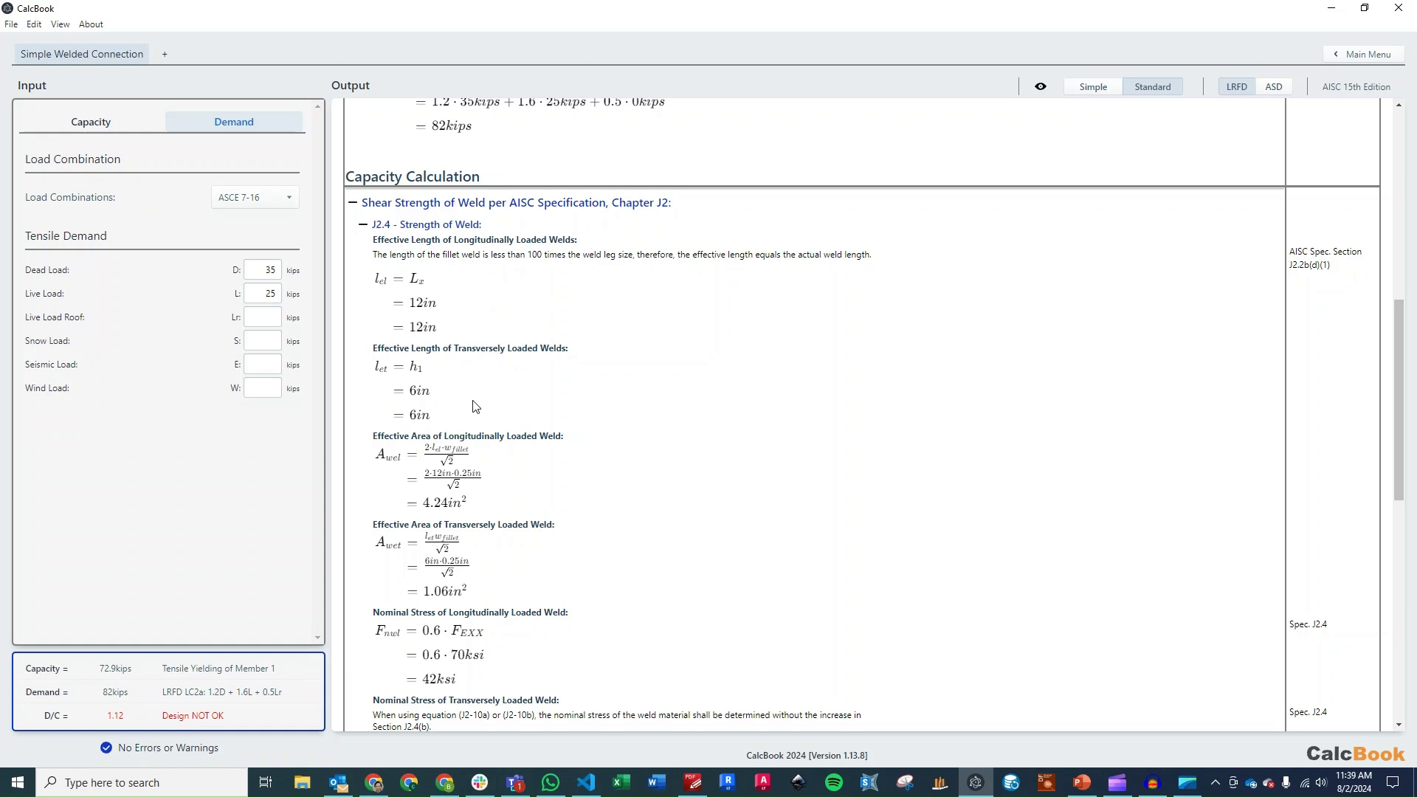
pyautogui.scroll(-1, 484, 402)
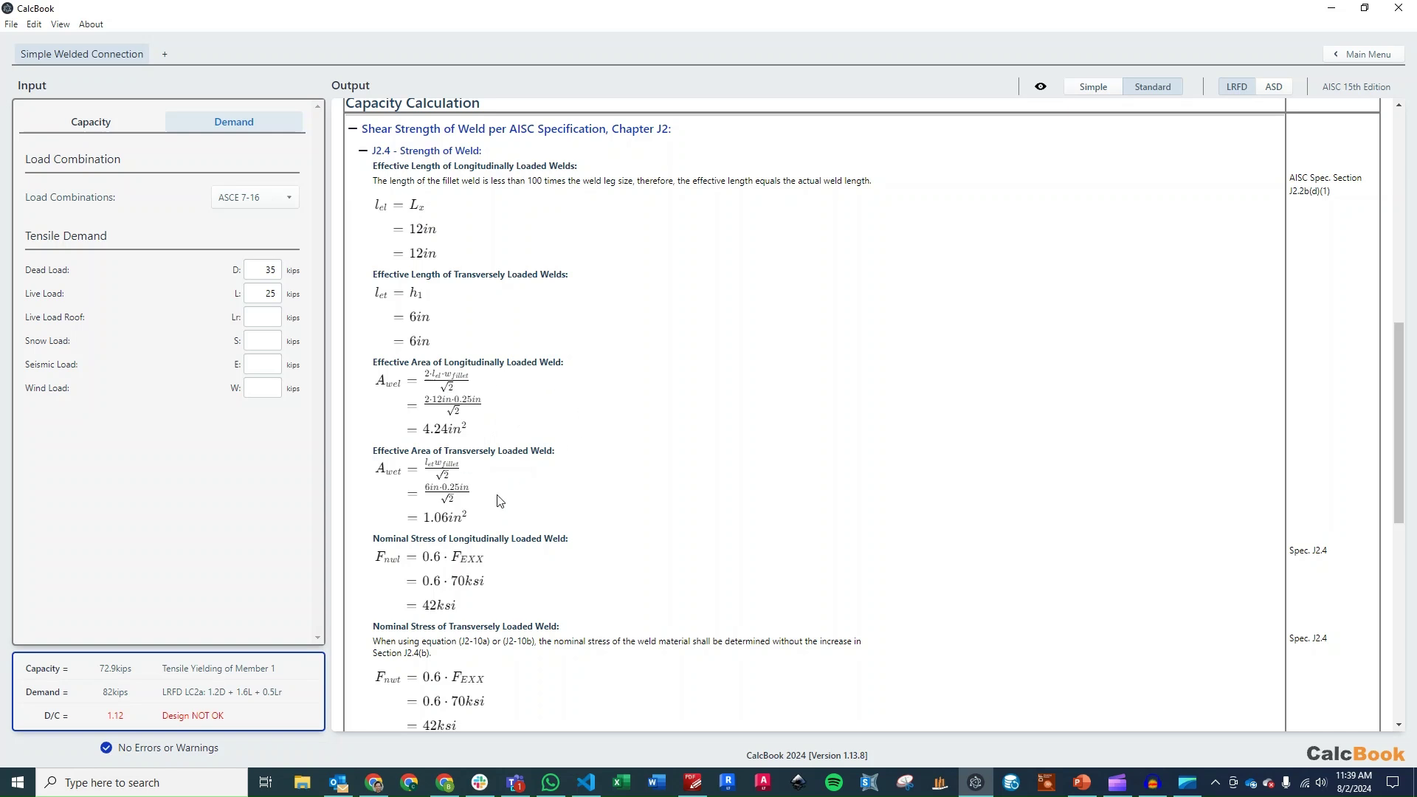
pyautogui.scroll(-2, 499, 501)
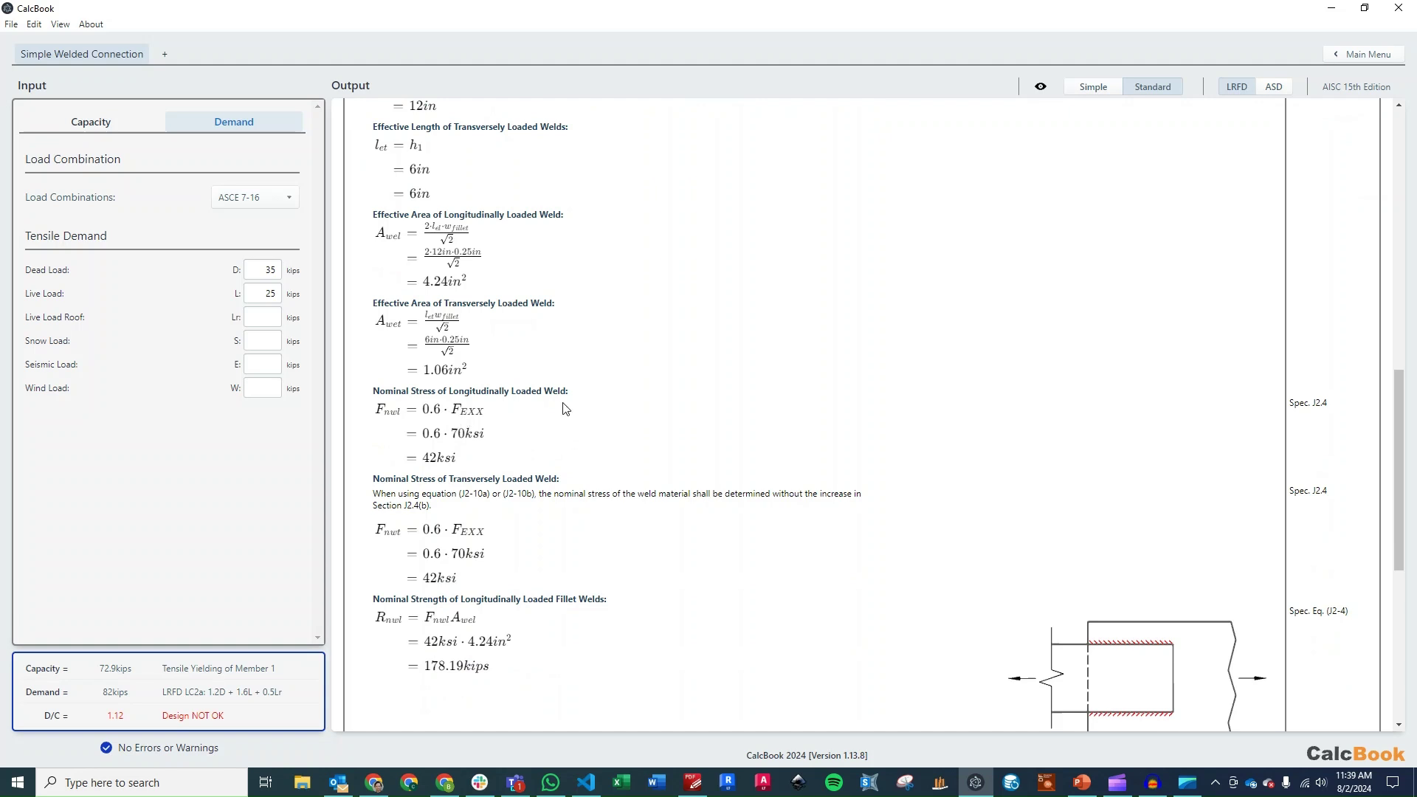
pyautogui.scroll(-1, 577, 428)
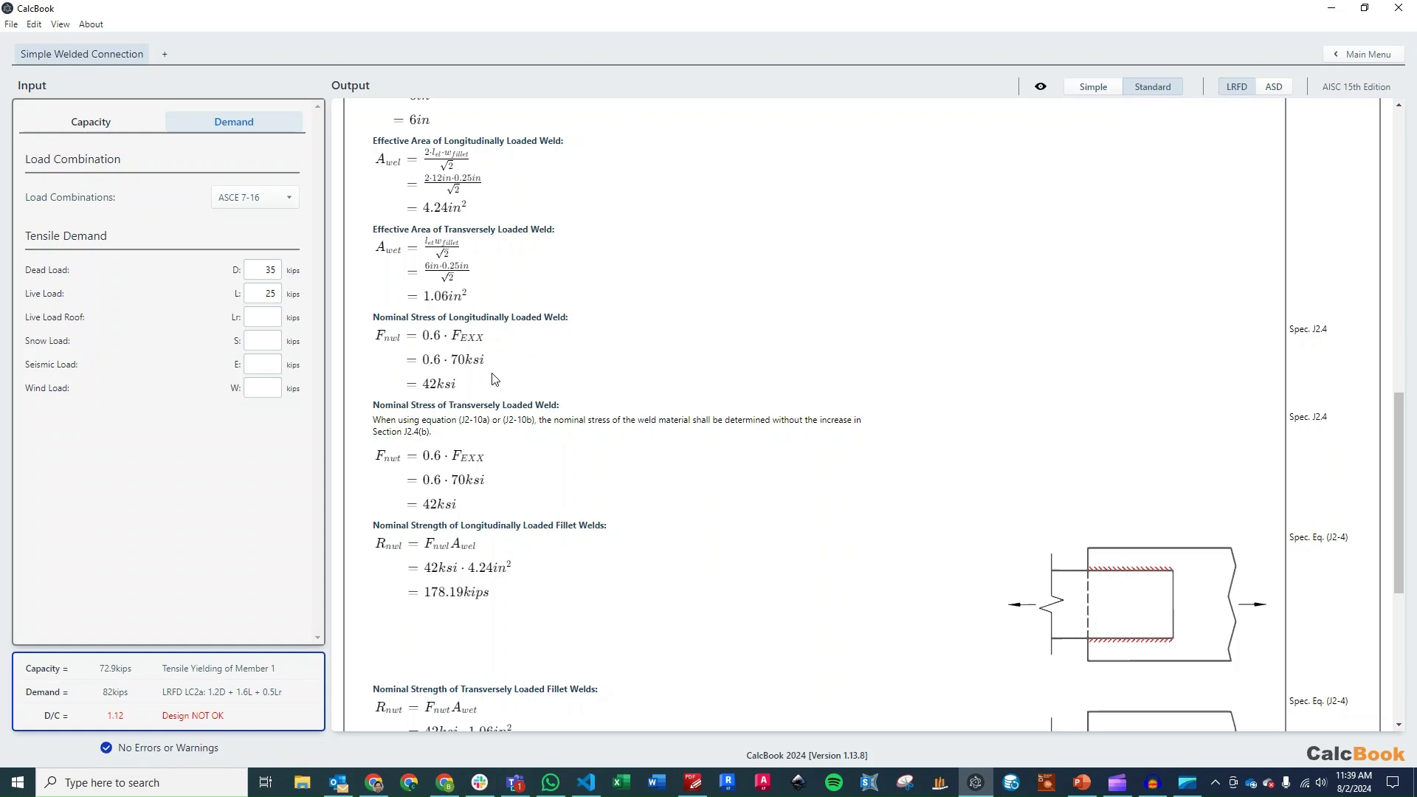
pyautogui.scroll(-2, 498, 376)
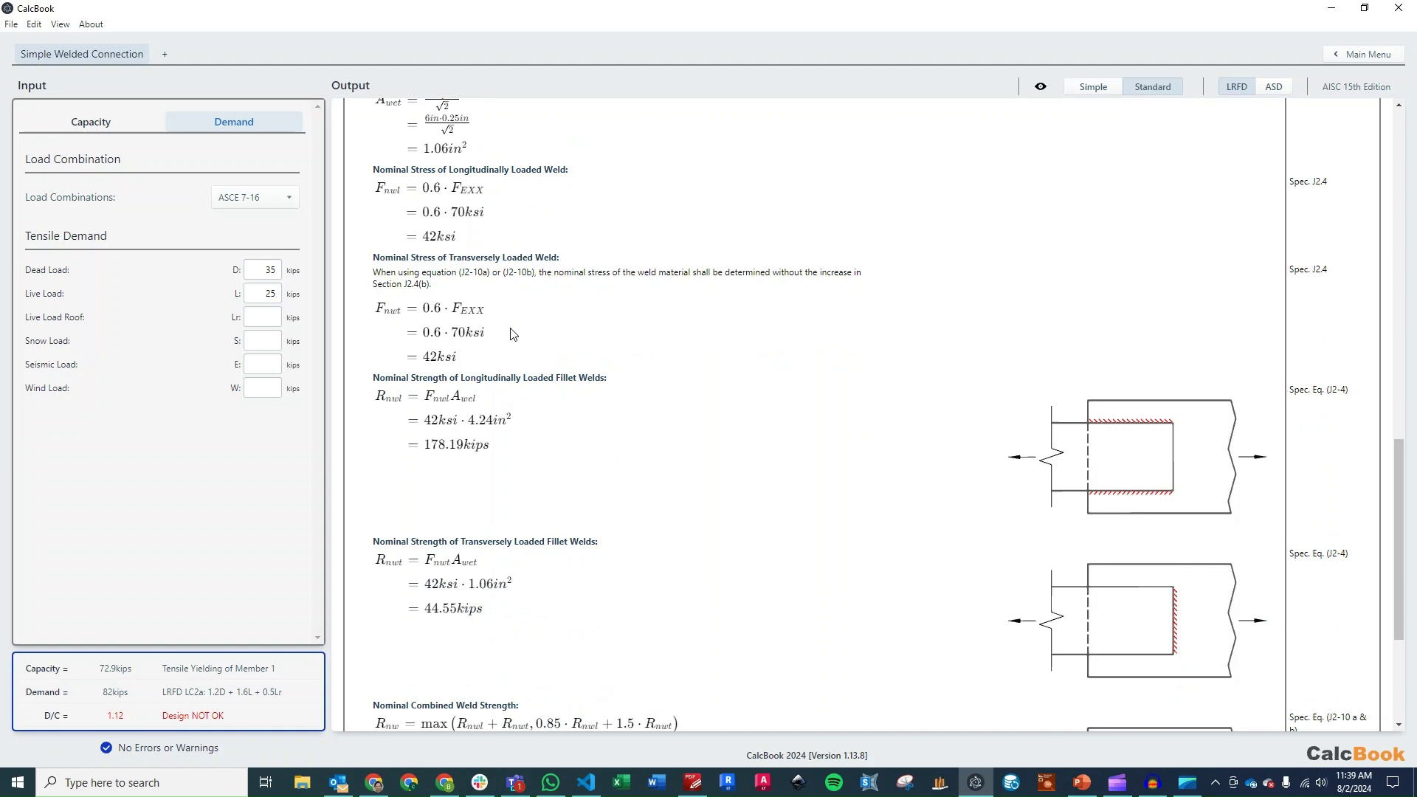
pyautogui.scroll(-1, 518, 348)
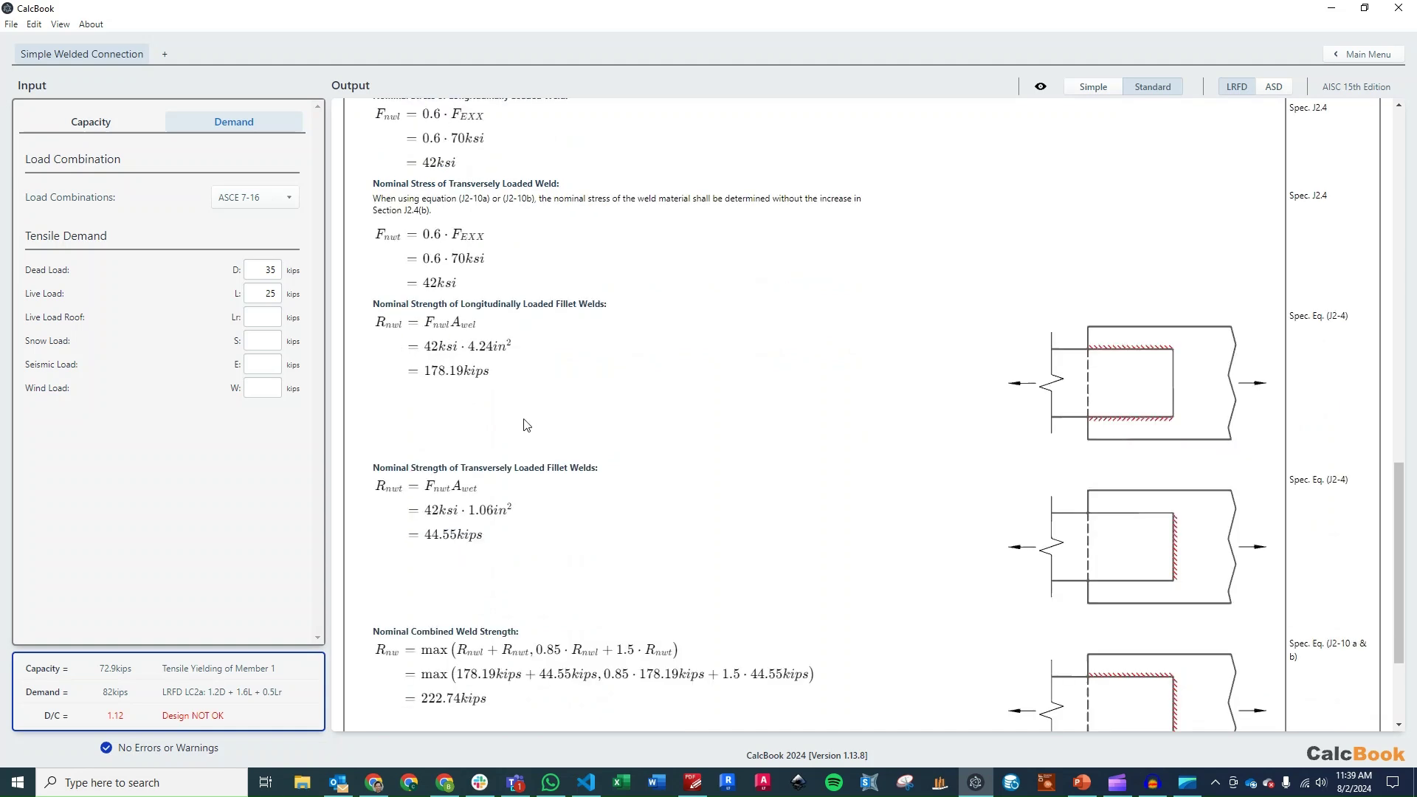
pyautogui.scroll(-1, 526, 425)
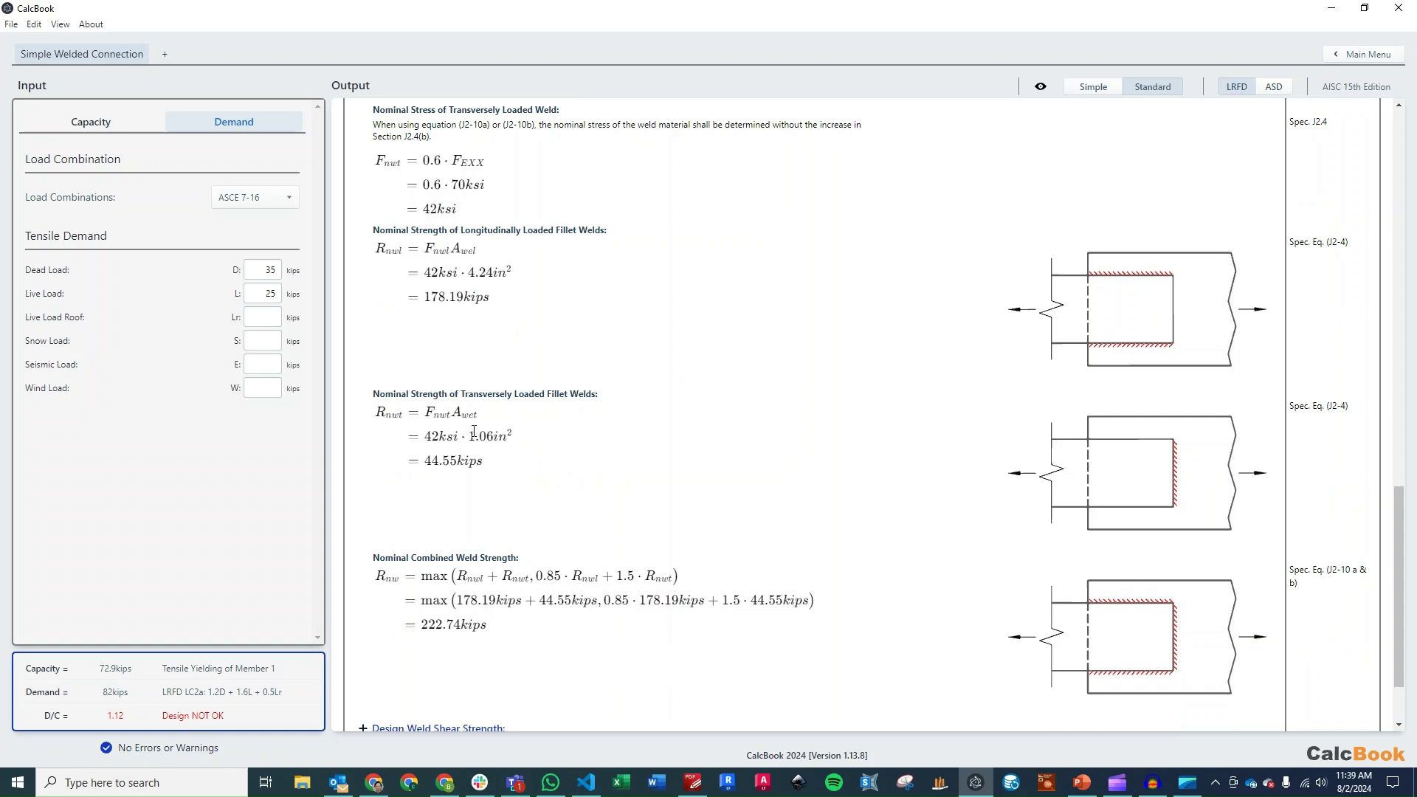
pyautogui.scroll(-1, 473, 434)
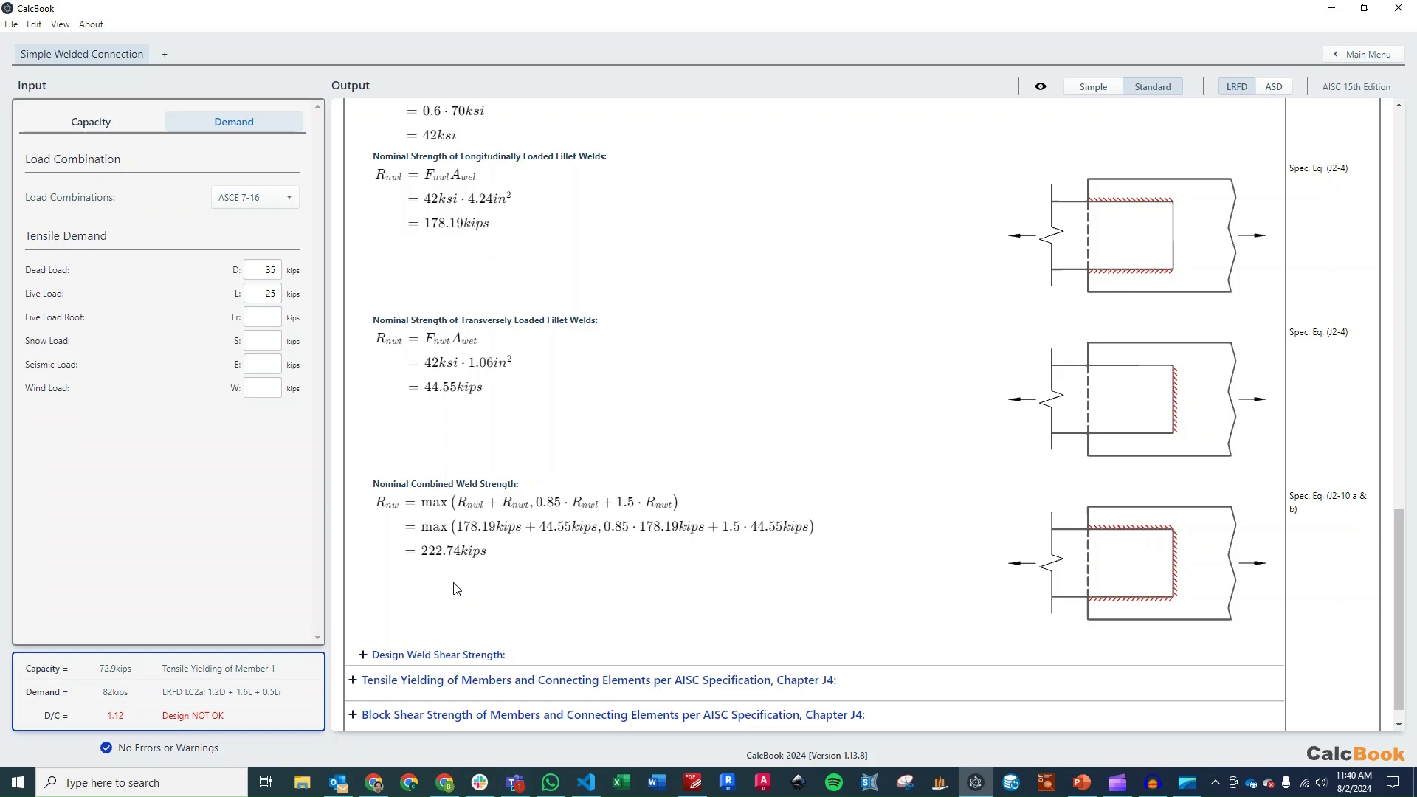
# Expand Design Weld Shear Strength, the Tensile Yielding section and the J4.1 Member 1 check.
pyautogui.click(473, 653)
pyautogui.scroll(-2, 640, 481)
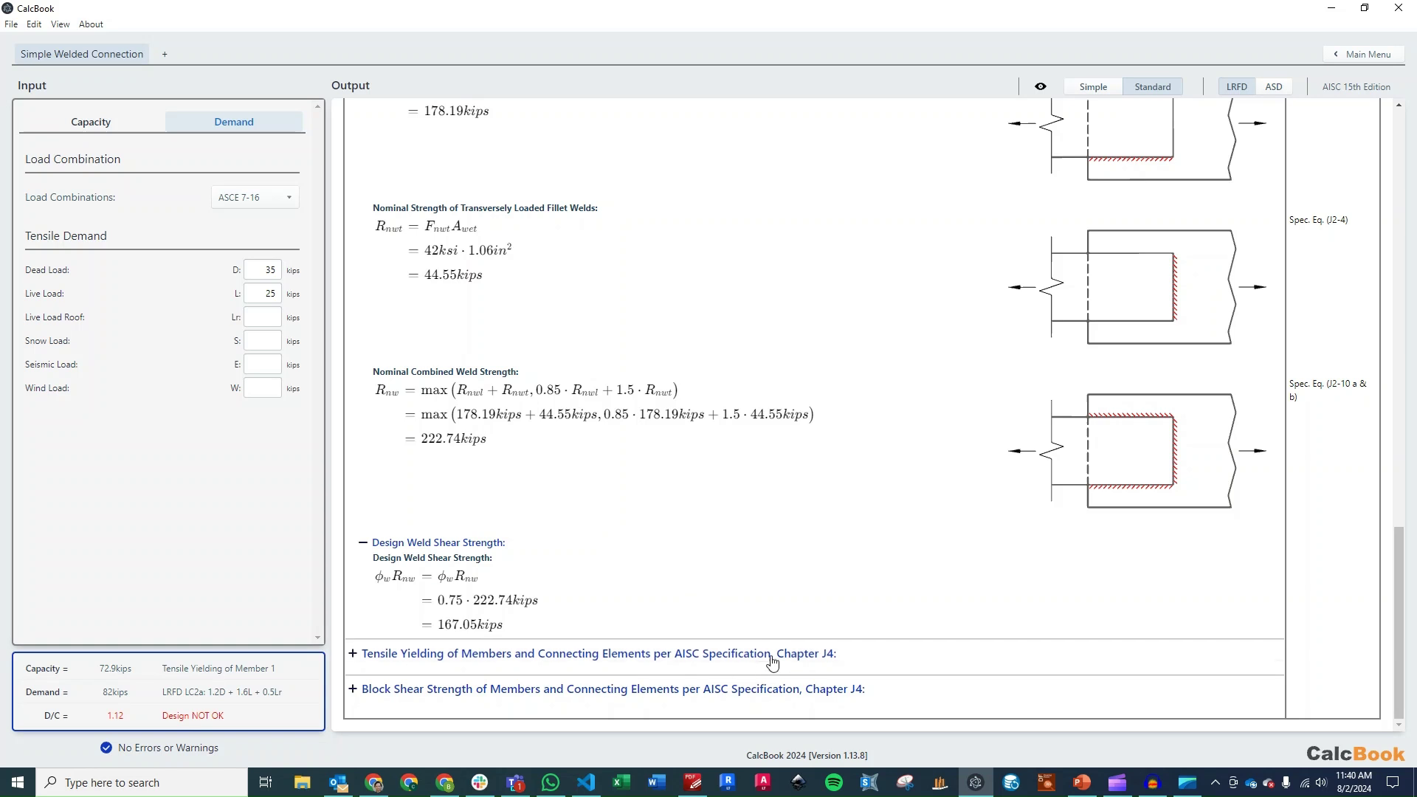
pyautogui.click(836, 663)
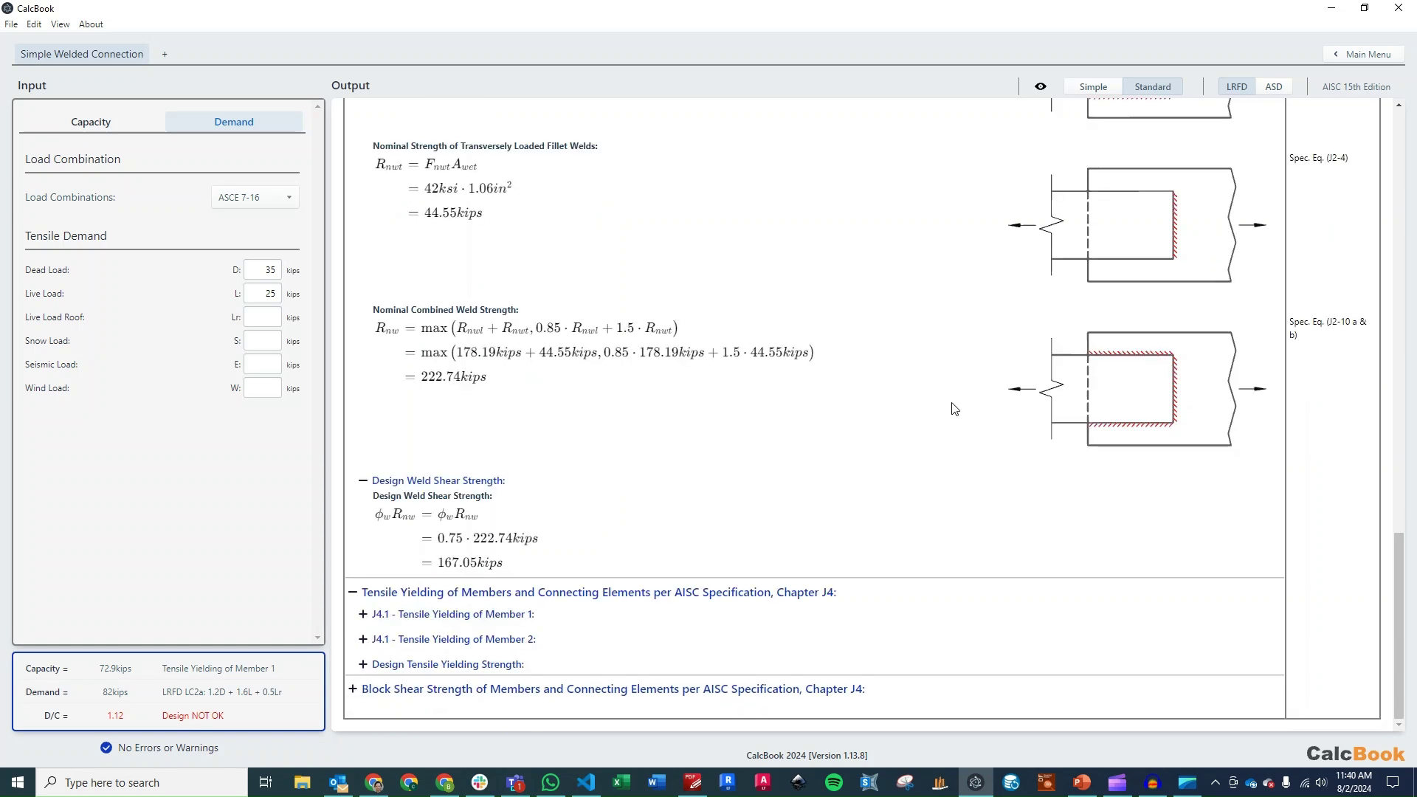
pyautogui.scroll(-1, 923, 458)
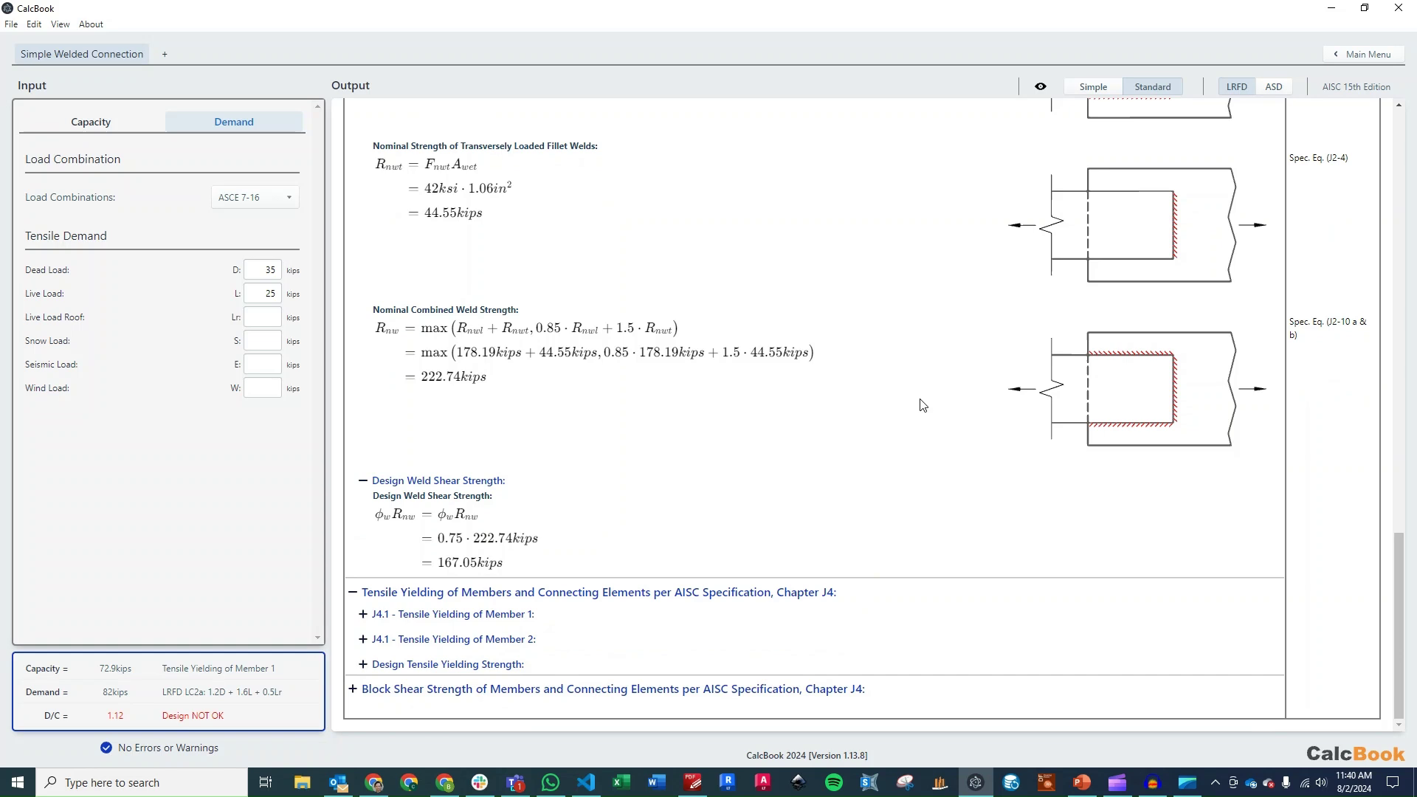
pyautogui.click(586, 618)
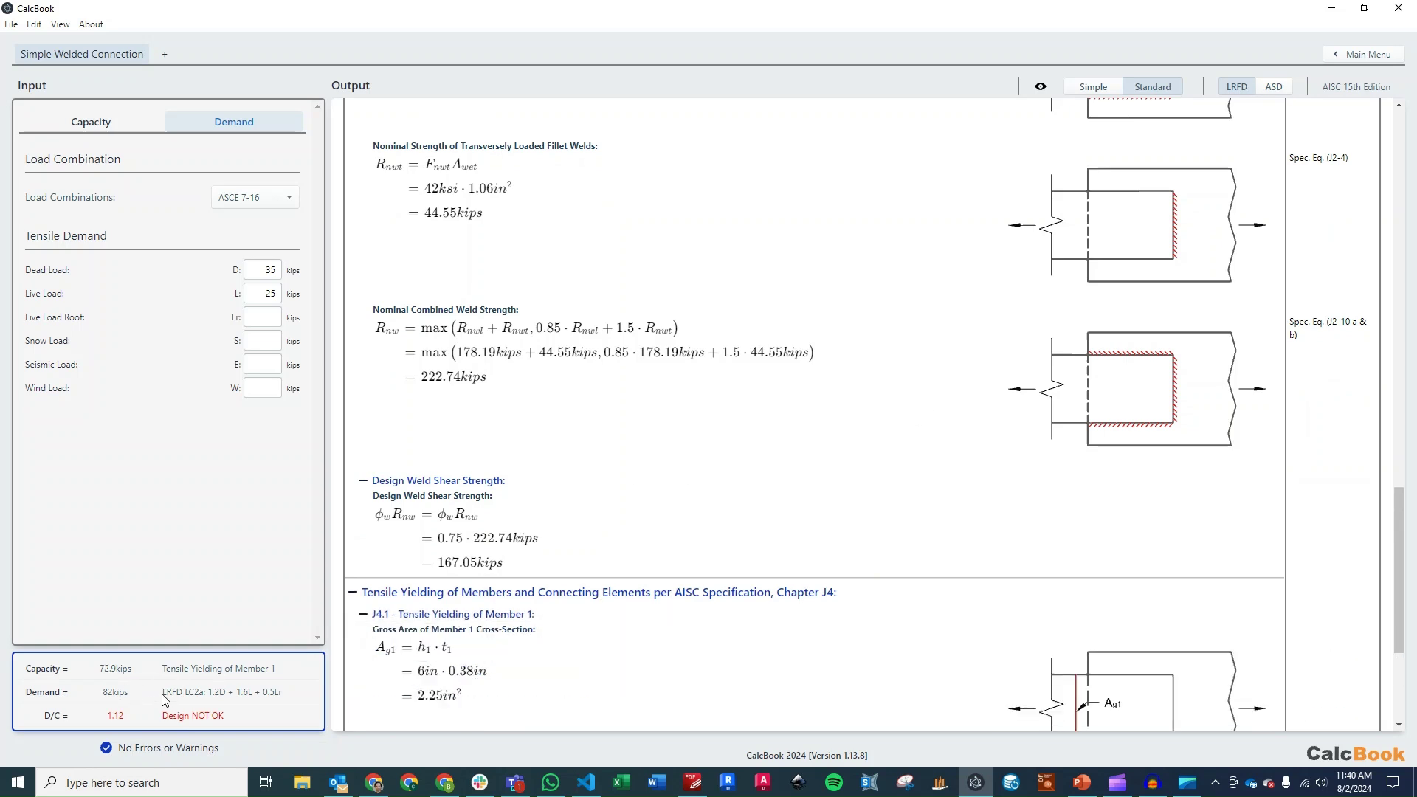
# Expand the J4.1 Member 2 check and the Design Tensile Yielding Strength result.
pyautogui.scroll(-4, 901, 354)
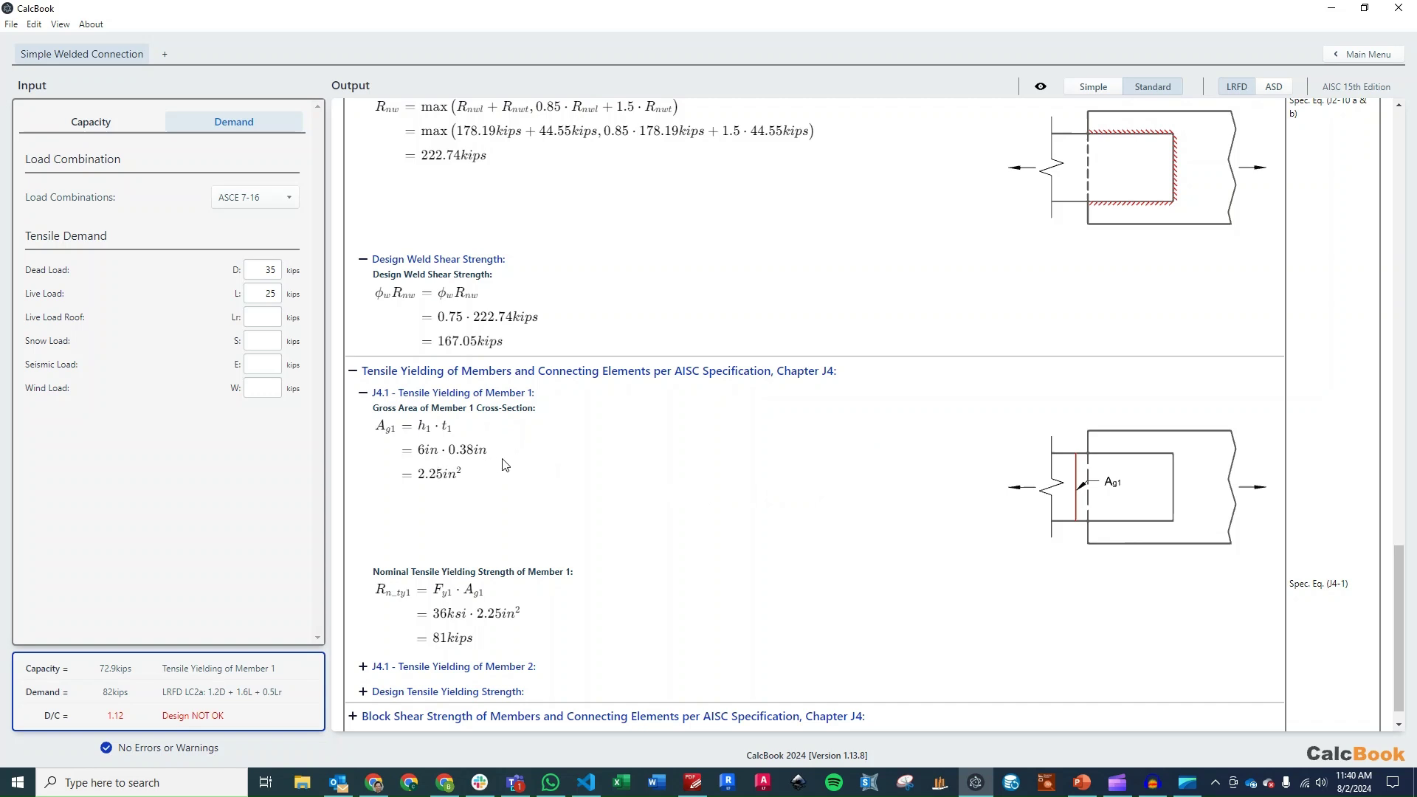
pyautogui.scroll(-1, 505, 465)
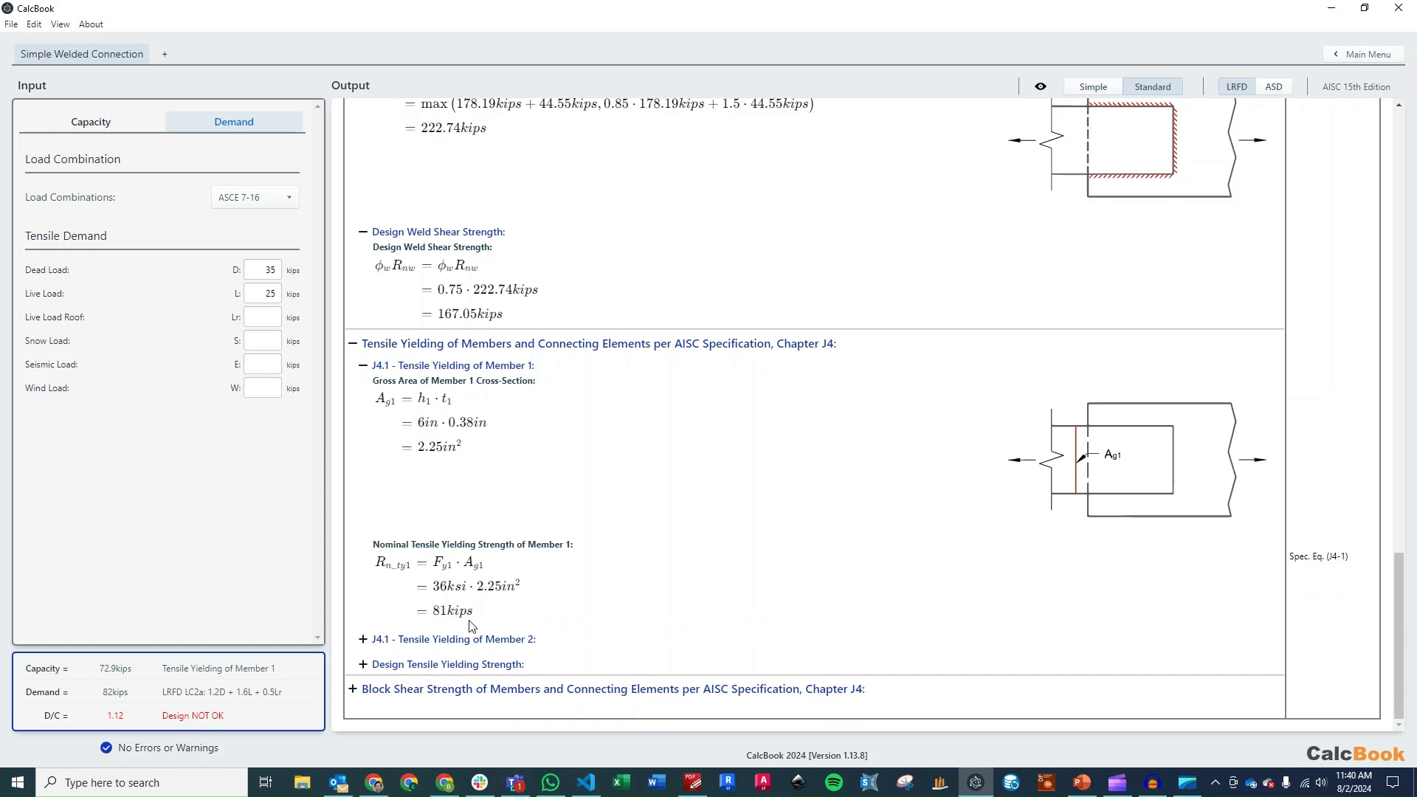
pyautogui.click(496, 639)
pyautogui.scroll(-8, 590, 520)
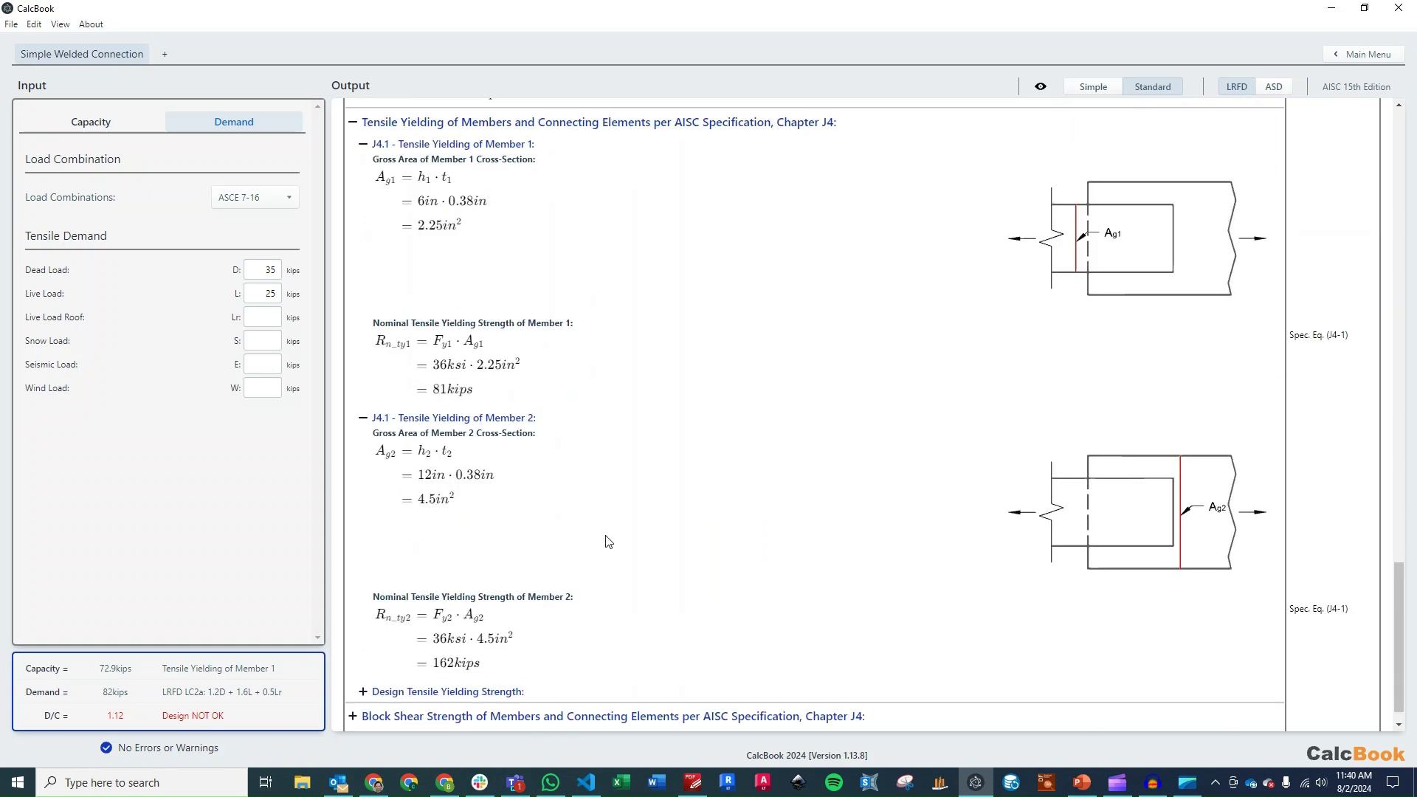
pyautogui.scroll(-1, 524, 649)
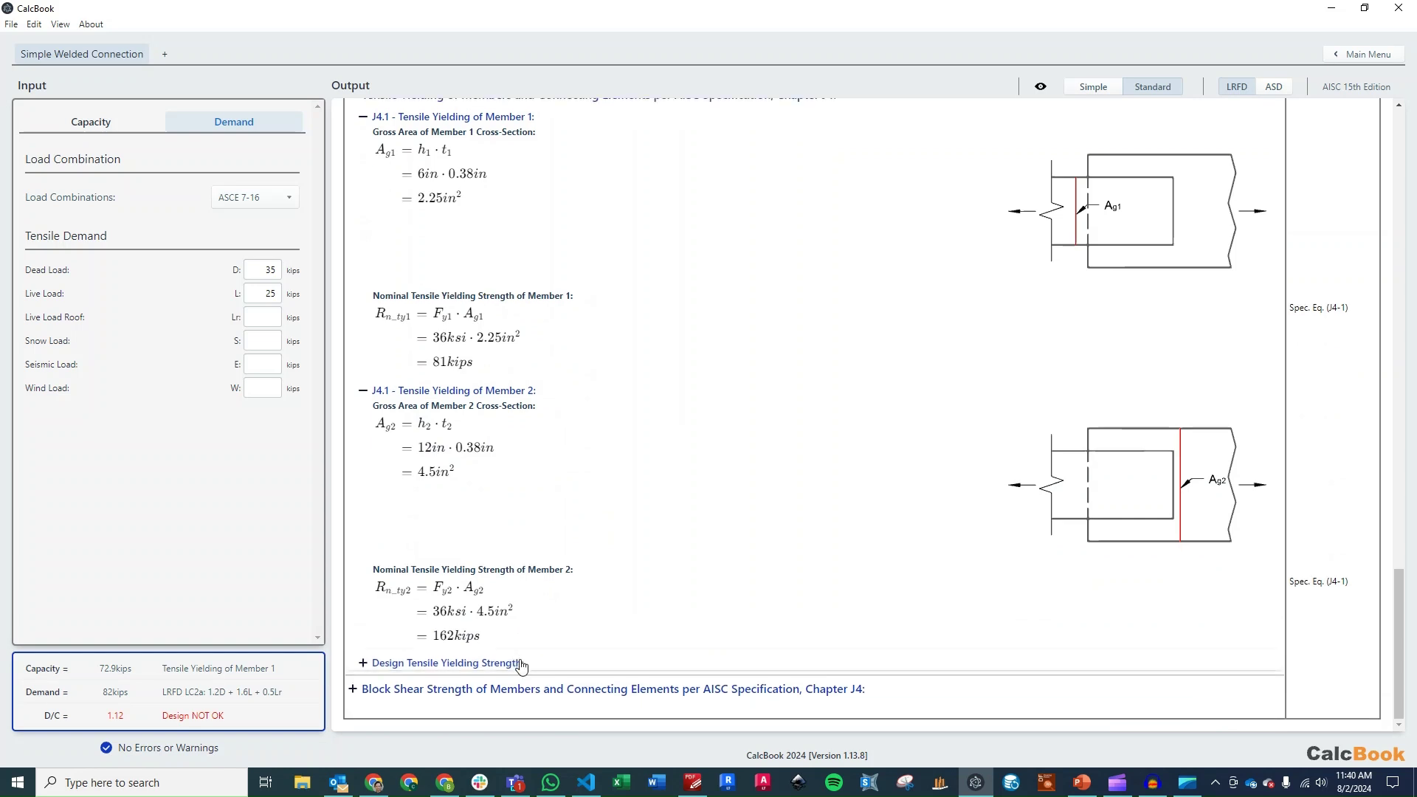
pyautogui.click(521, 664)
pyautogui.scroll(-3, 632, 472)
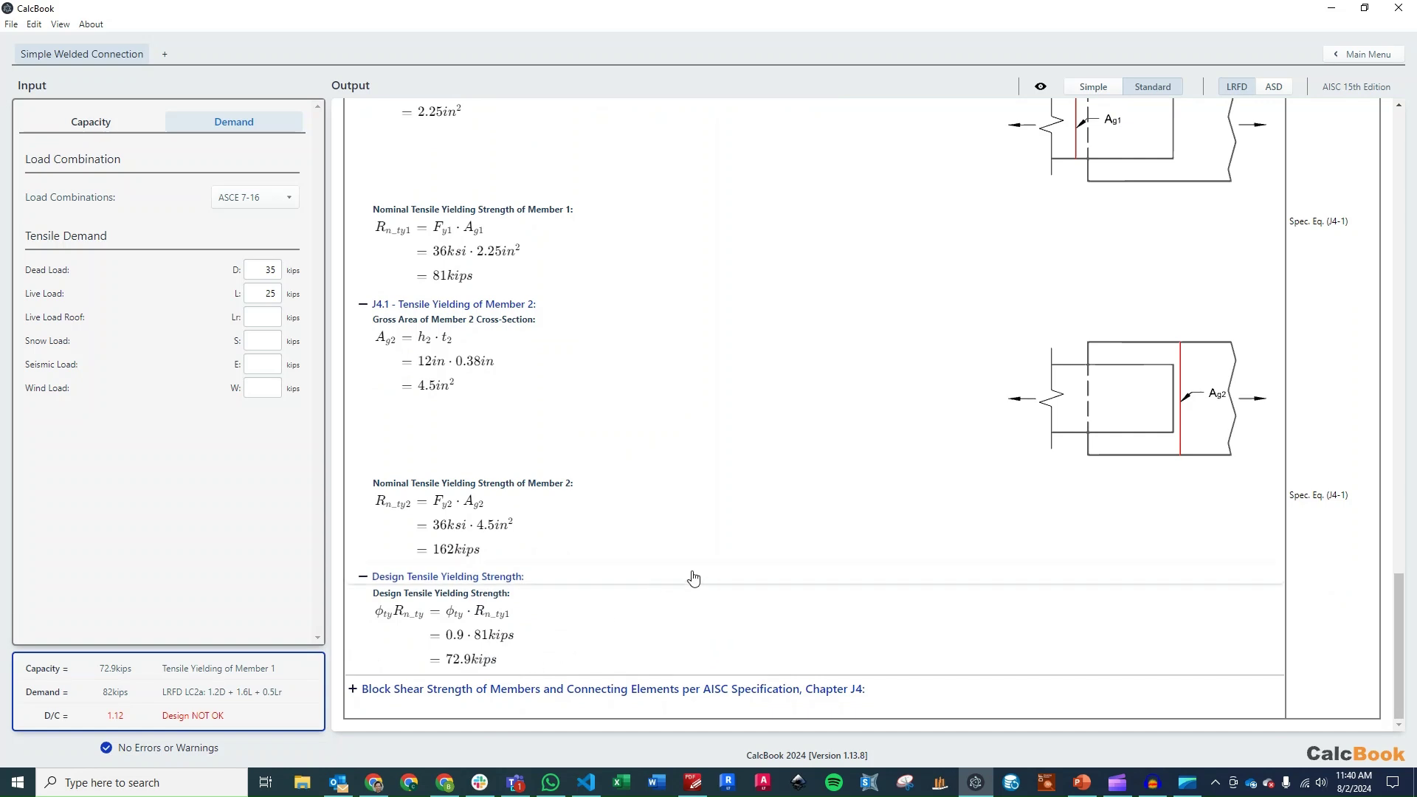
# Expand J4.3 Block Shear Strength for Member 2, then scroll back up the report.
pyautogui.click(770, 689)
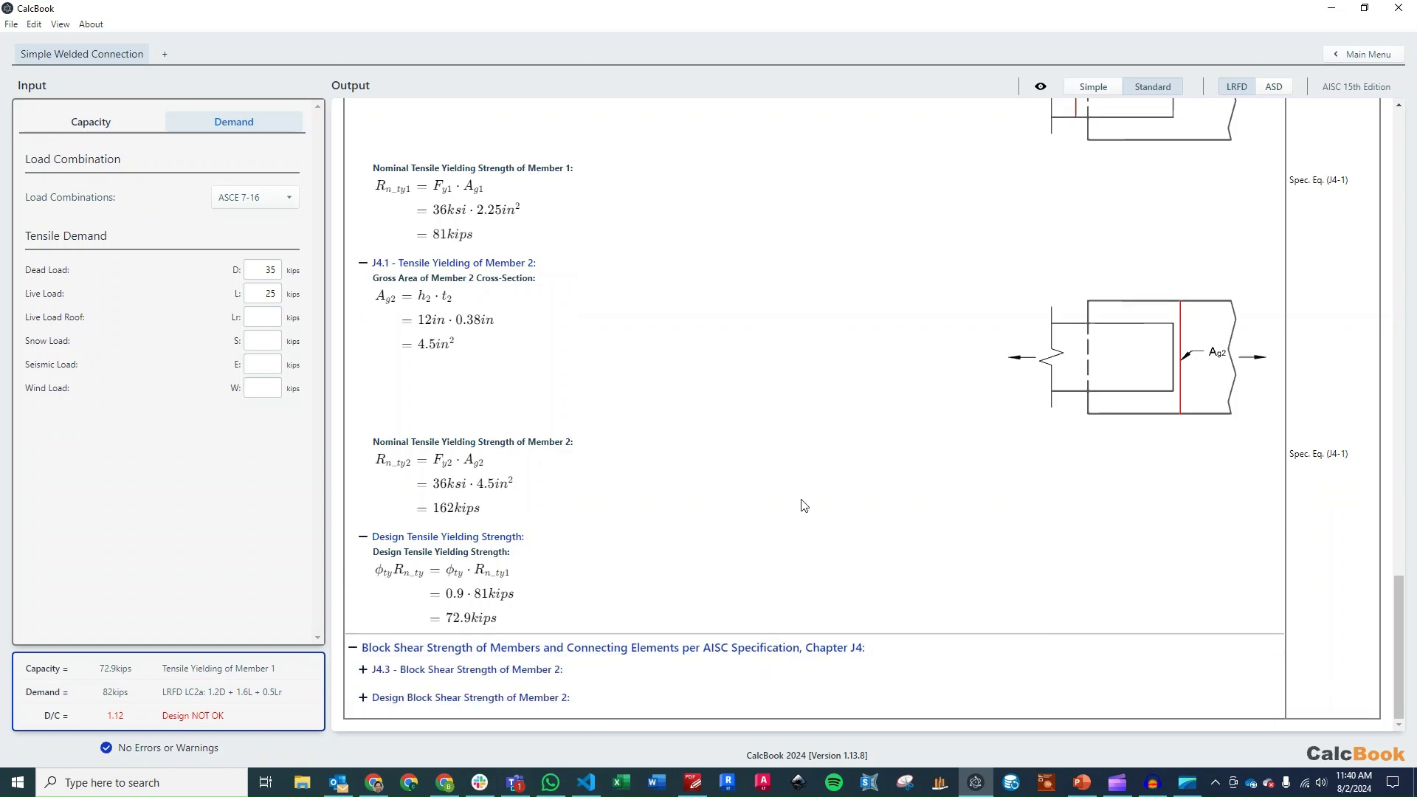
pyautogui.click(646, 653)
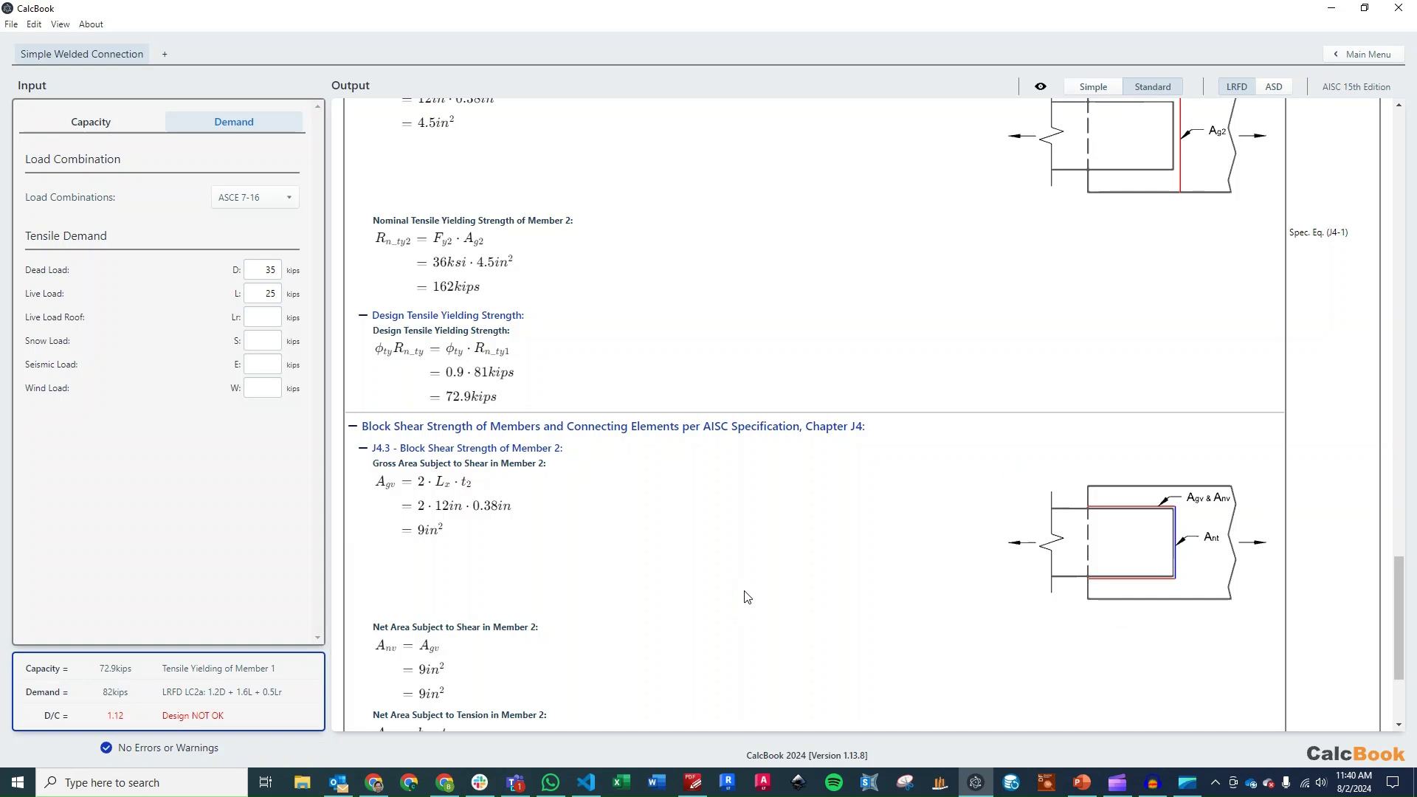
pyautogui.scroll(-3, 668, 572)
pyautogui.scroll(3, 673, 575)
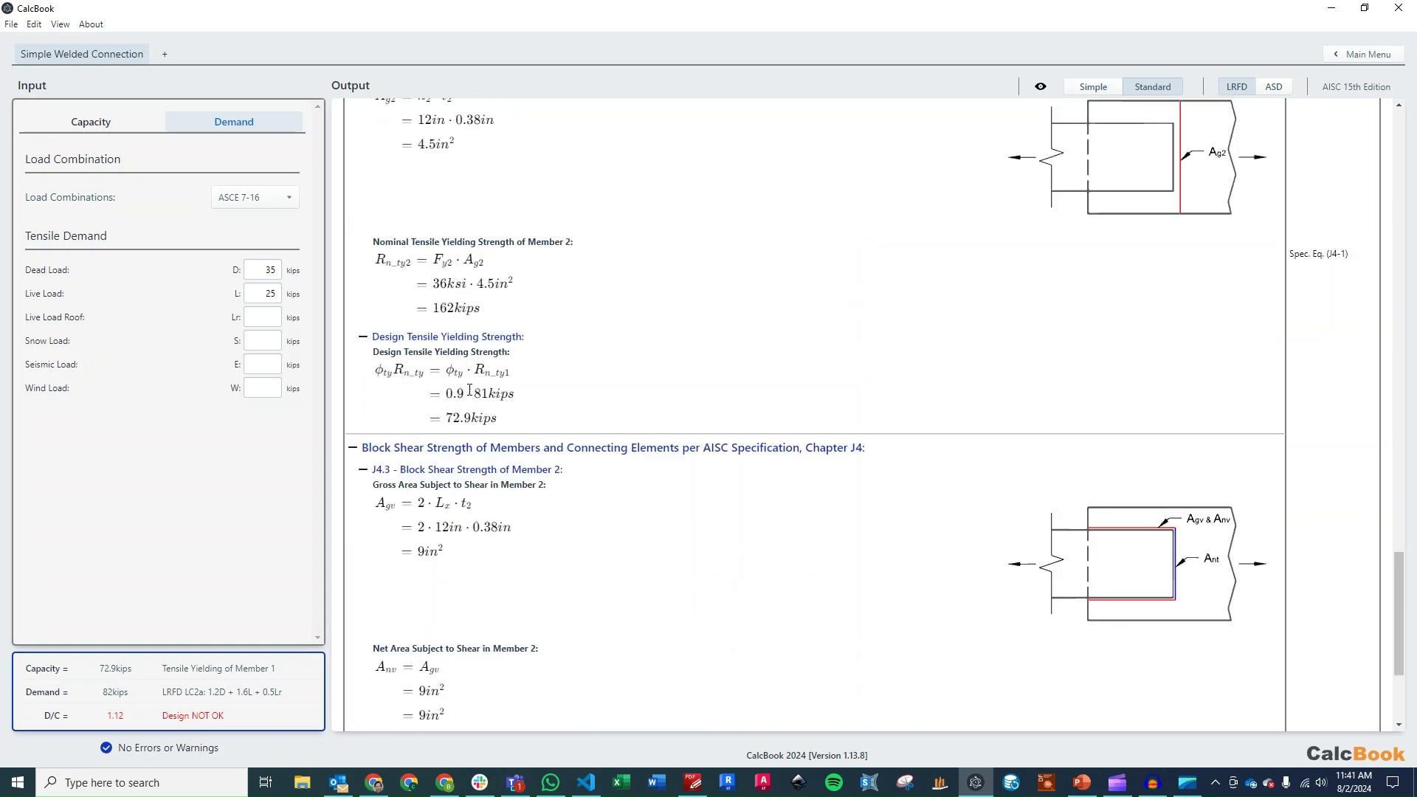
pyautogui.scroll(4, 709, 383)
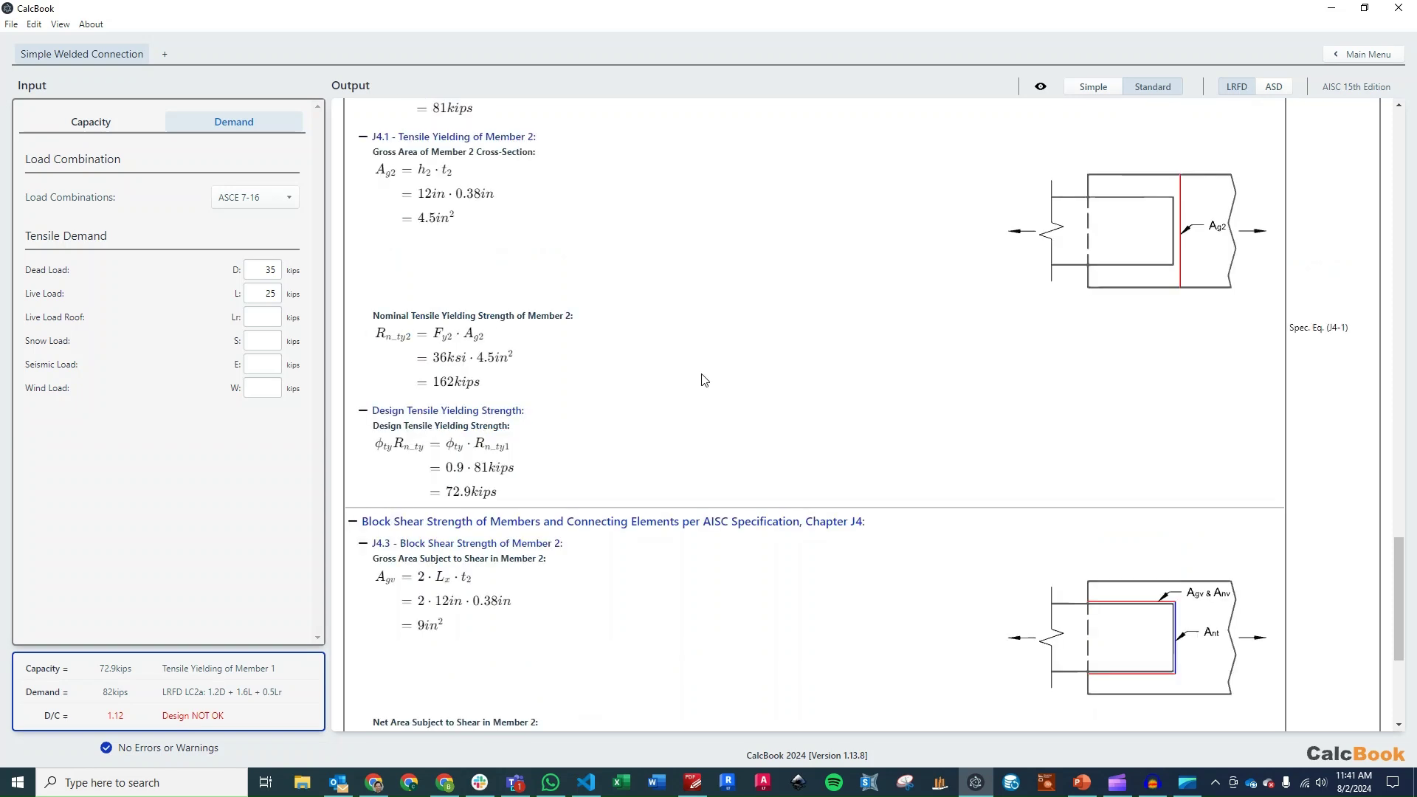
pyautogui.scroll(1, 709, 383)
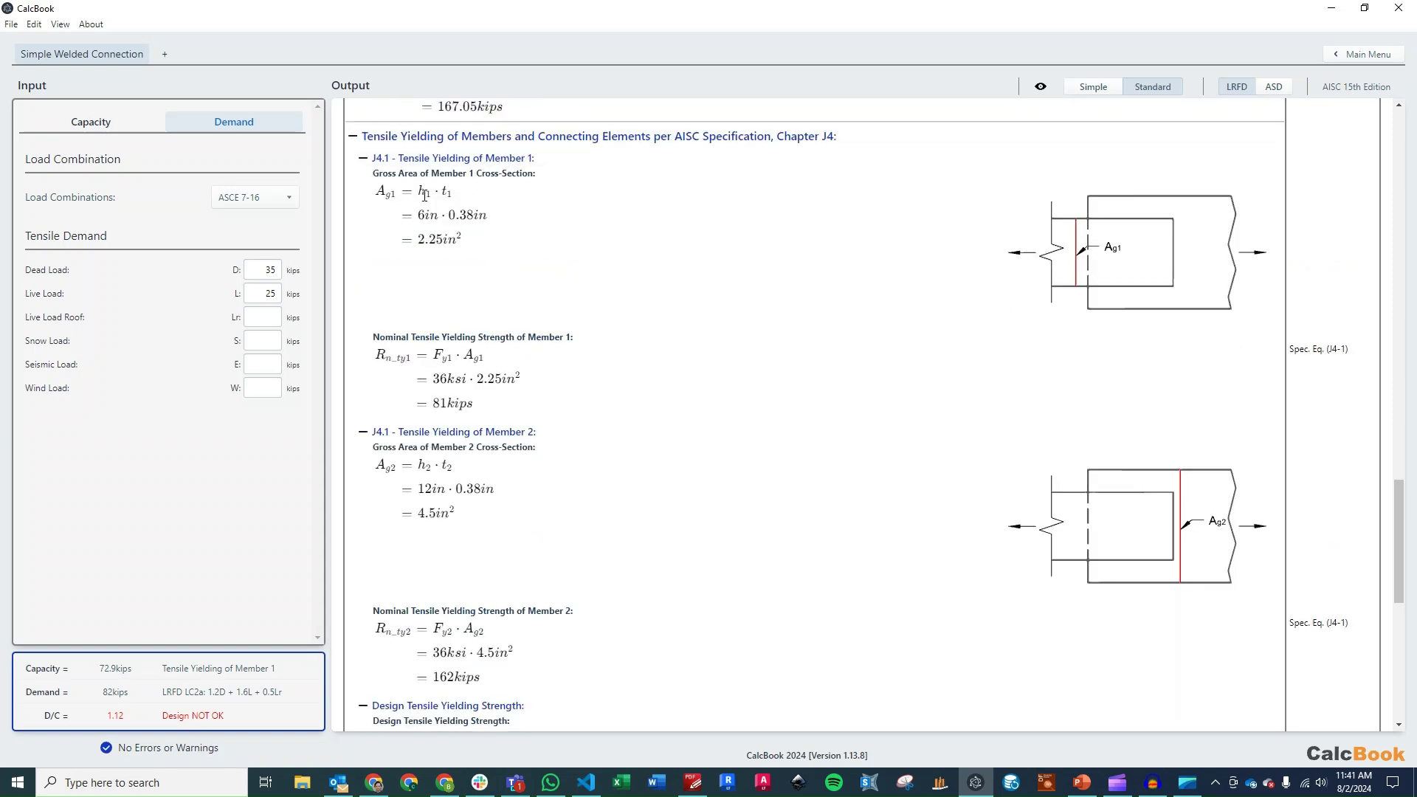
# On the Capacity inputs, change member 1 thickness t1 to 0.5 in and recalculate.
pyautogui.click(89, 123)
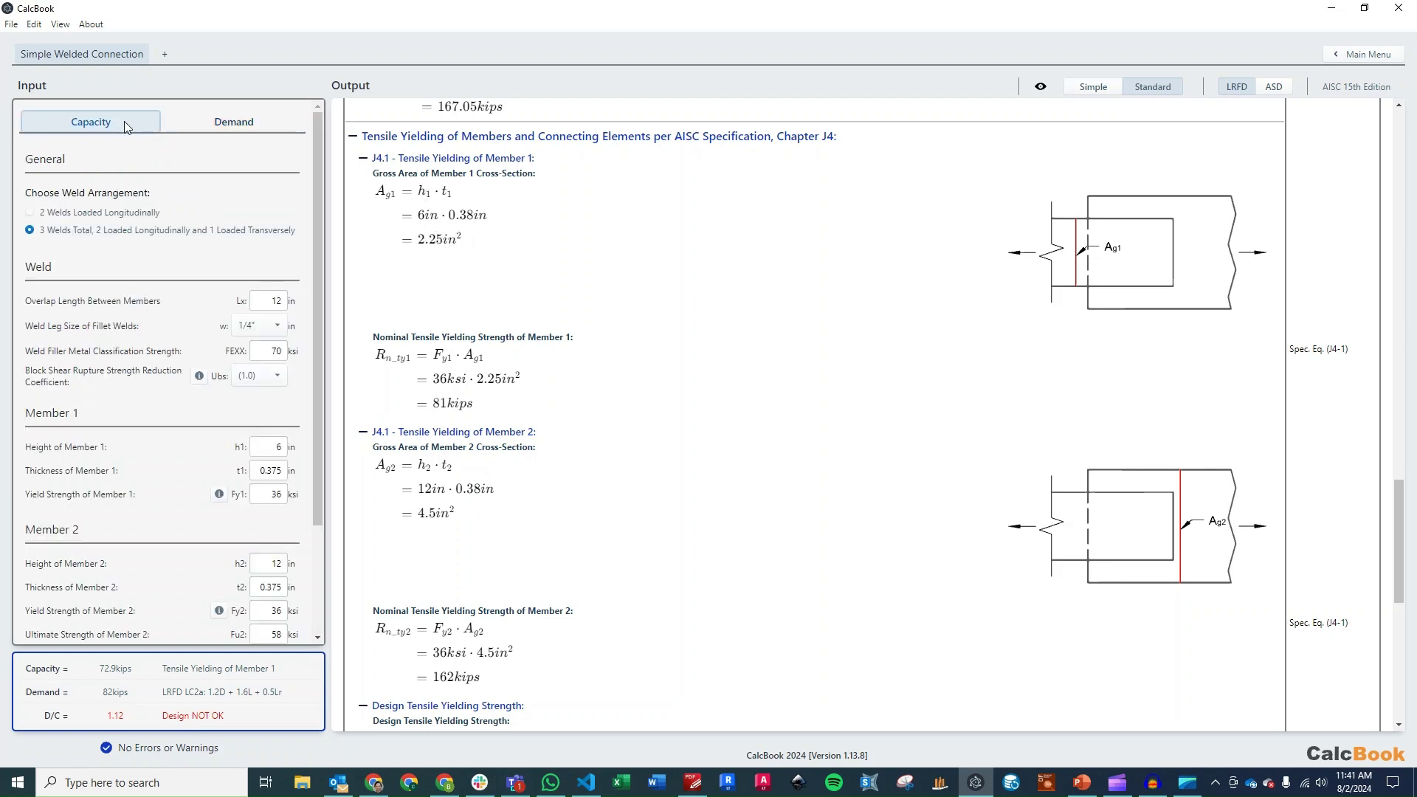
pyautogui.moveTo(314, 170); pyautogui.dragTo(312, 264)
pyautogui.moveTo(260, 360); pyautogui.dragTo(287, 360)
pyautogui.write('0')
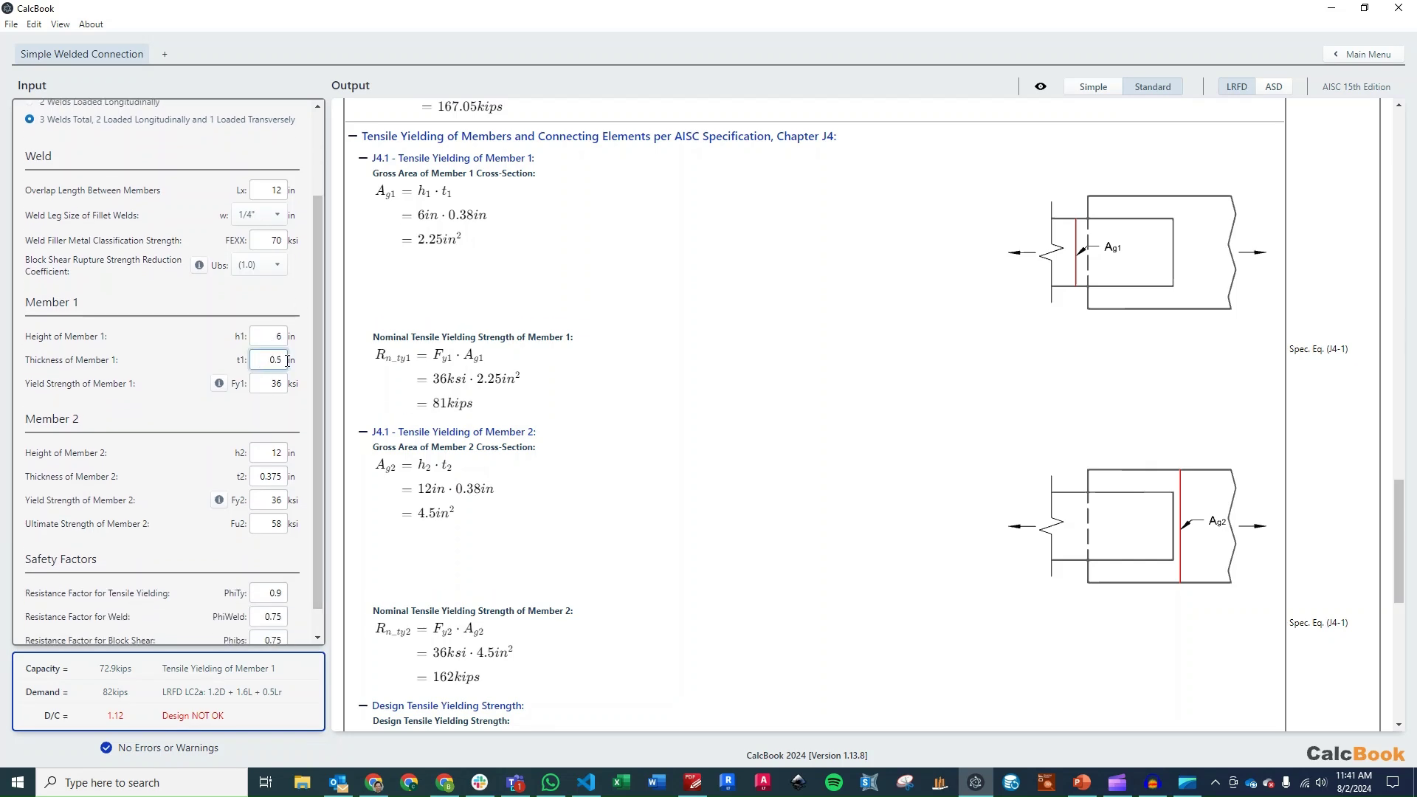
pyautogui.write('.5')
pyautogui.click(275, 384)
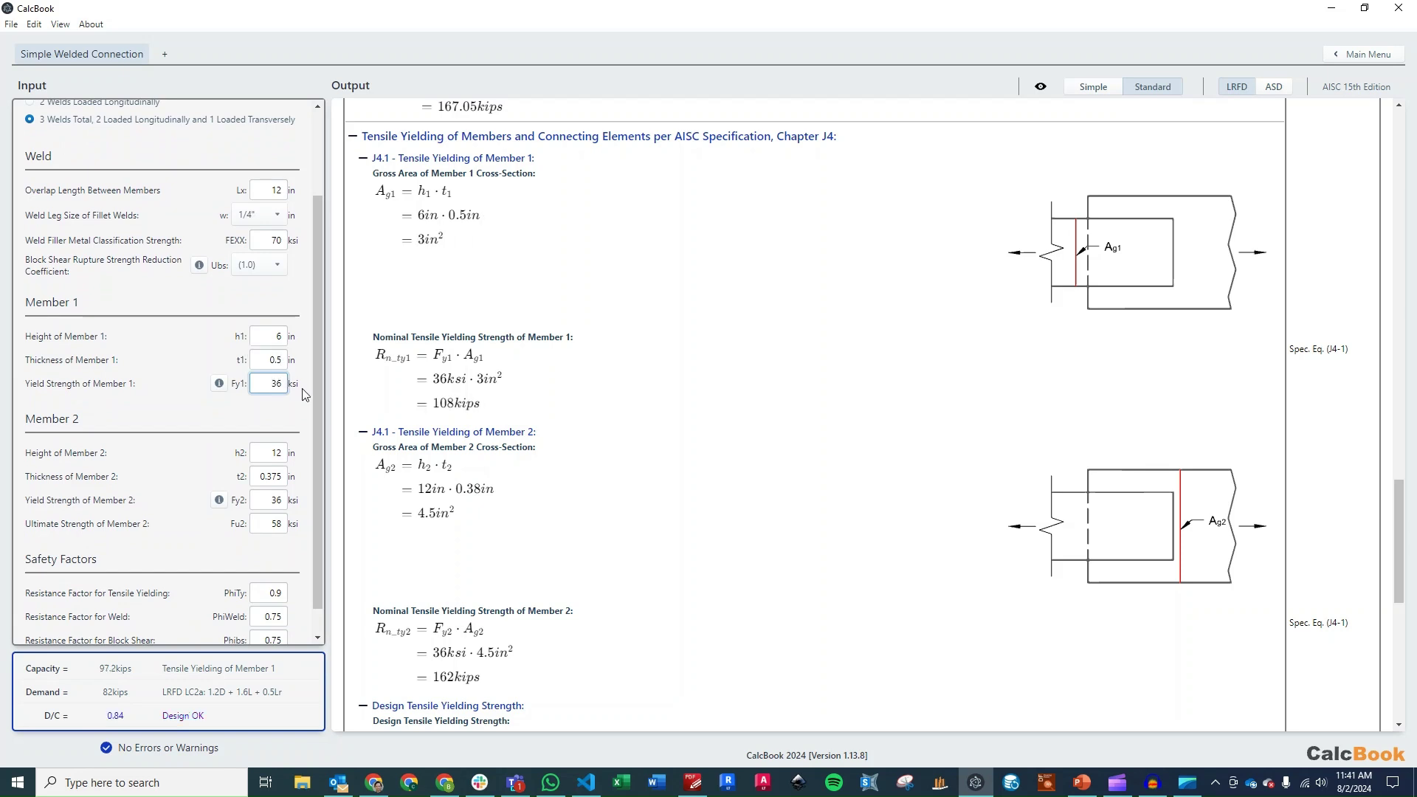
pyautogui.moveTo(267, 358); pyautogui.dragTo(284, 359)
pyautogui.click(273, 337)
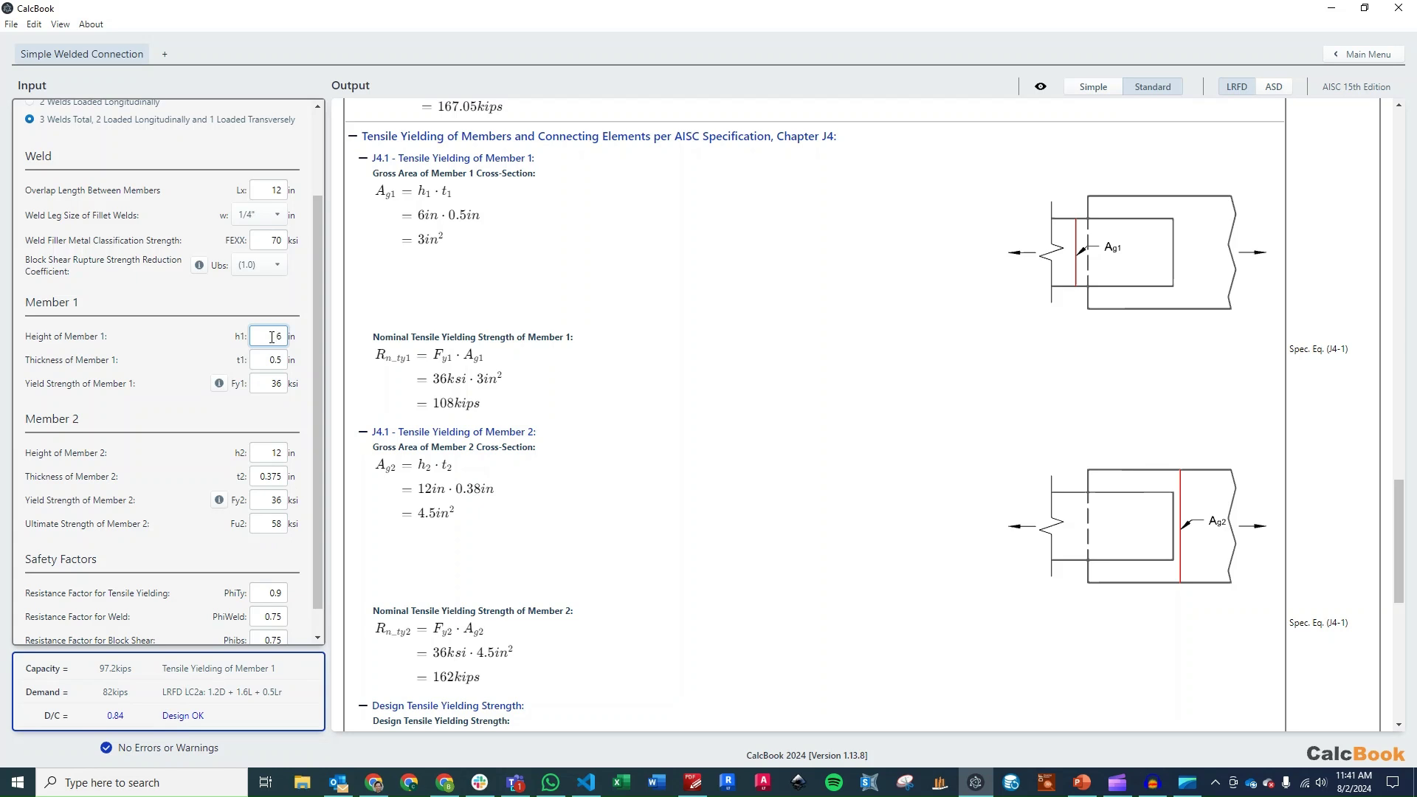